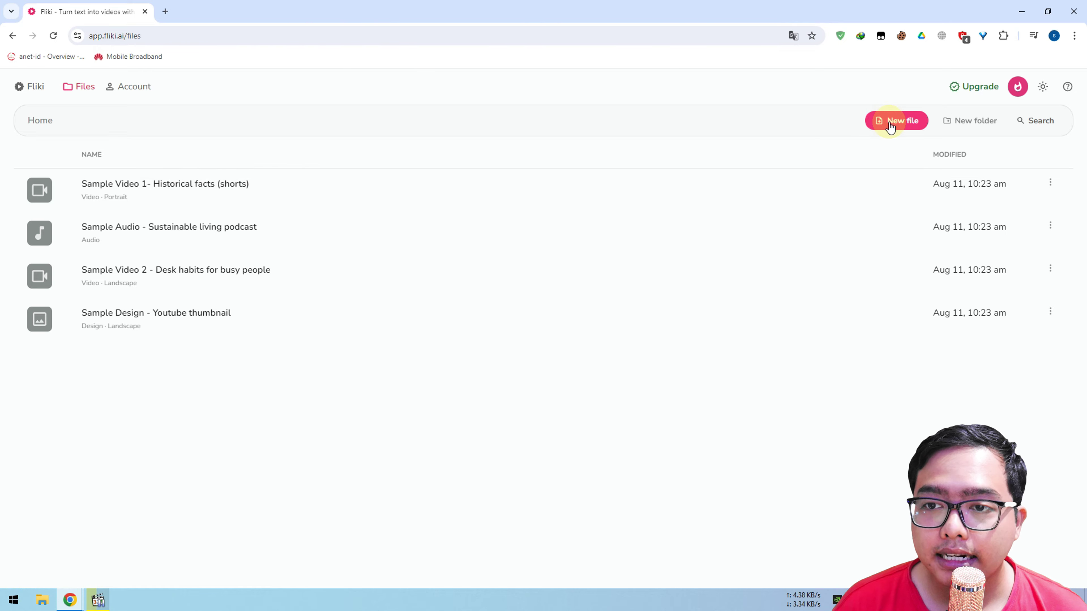
Start a new video file named "videoku" with Indonesian as the language and Indonesia as the dialect
click(890, 126)
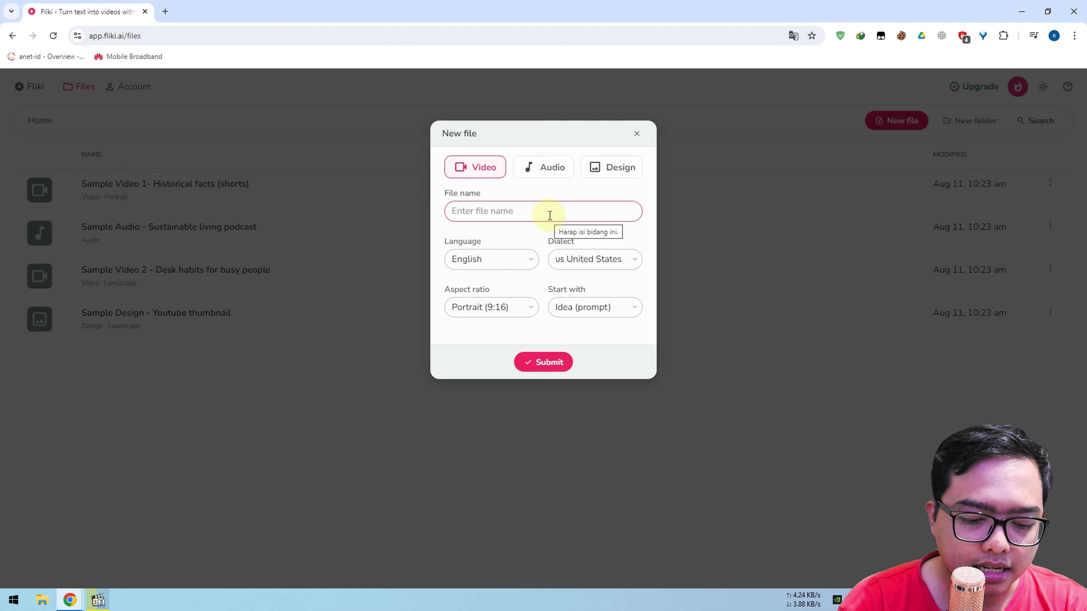
text(videoku)
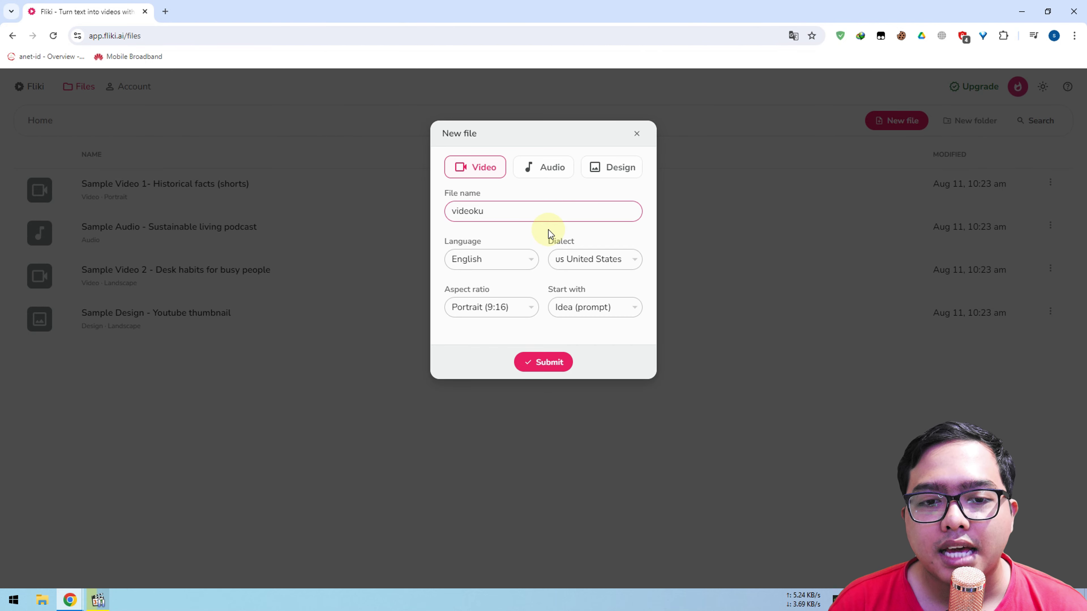
click(508, 261)
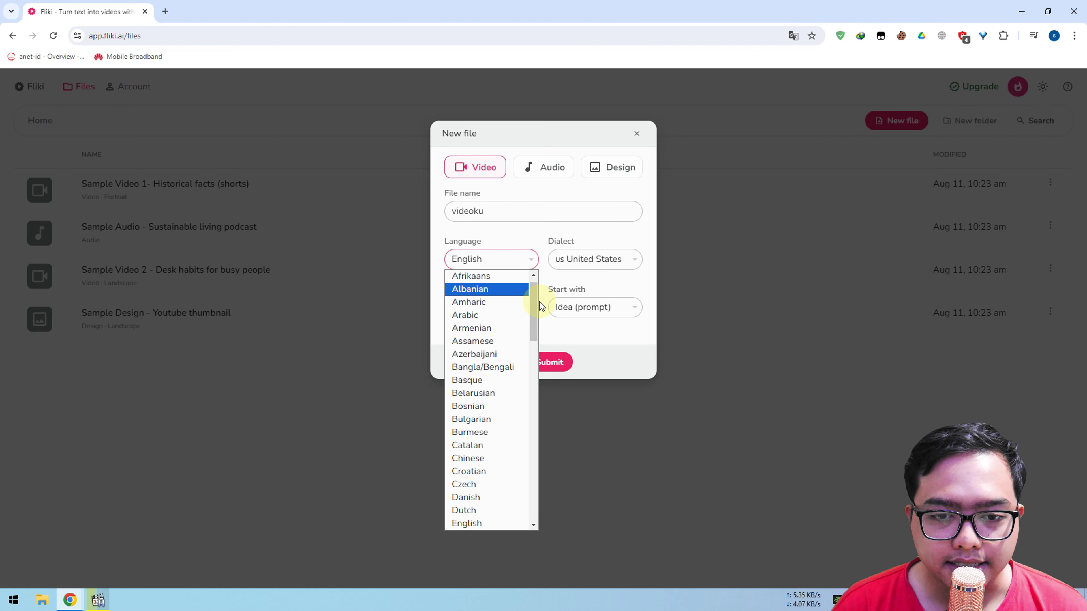
drag(533, 303, 532, 364)
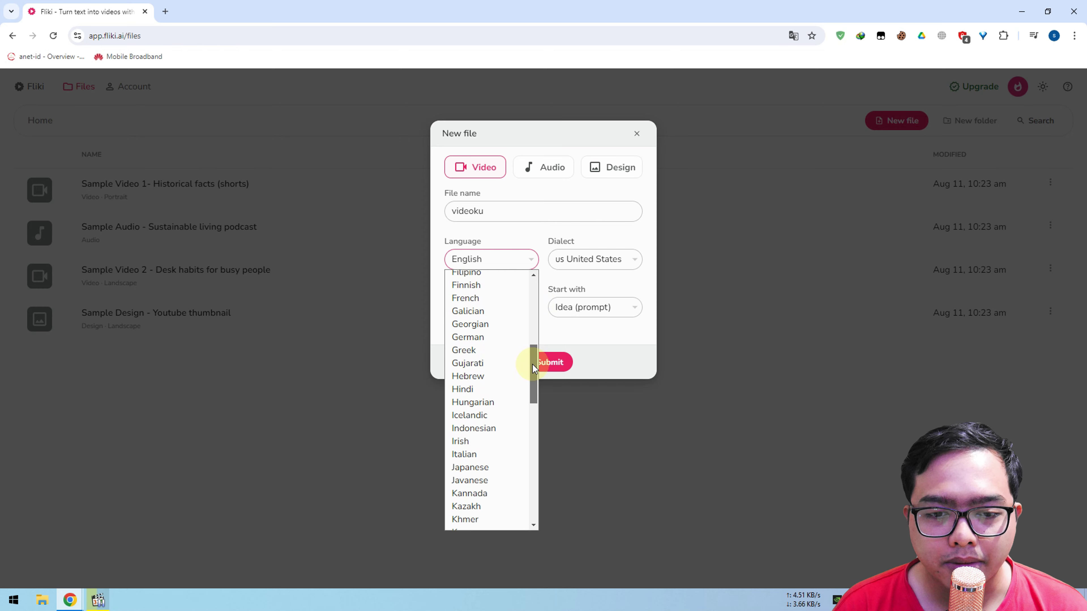
click(509, 428)
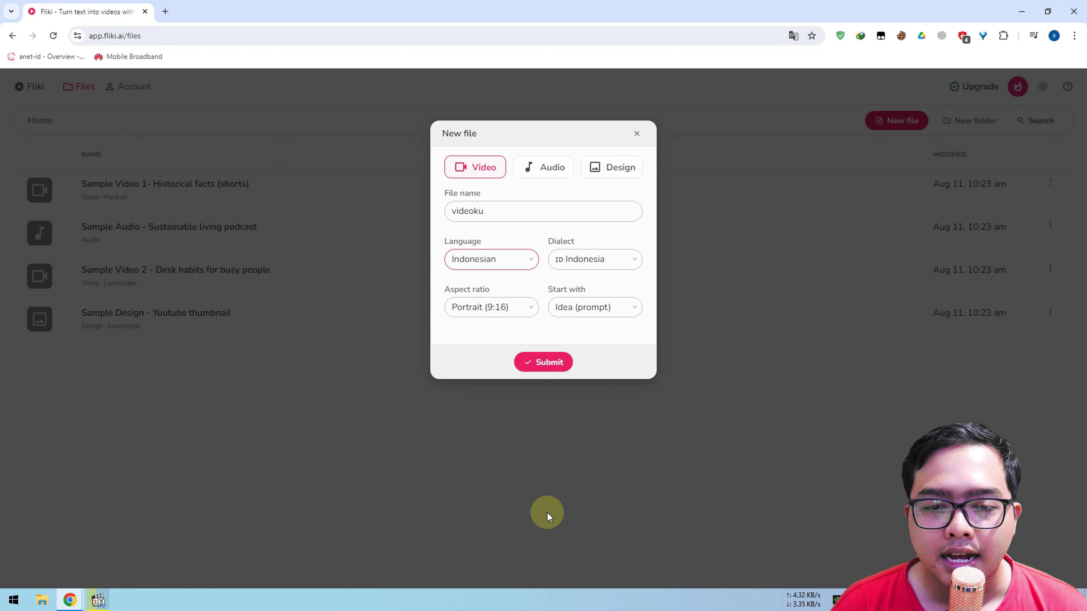
click(572, 259)
click(607, 262)
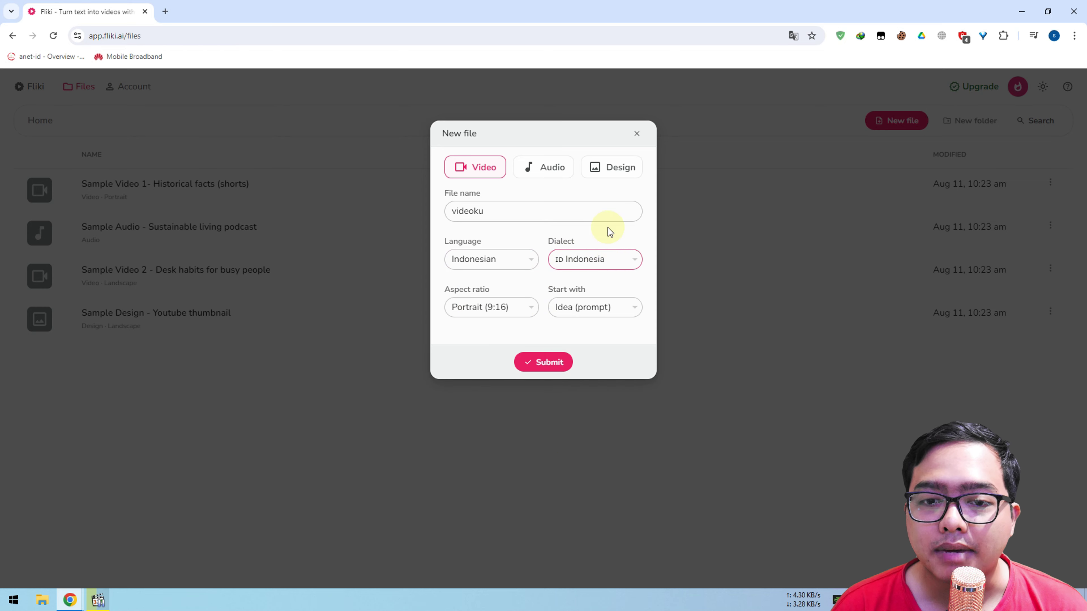
click(609, 231)
Choose the Portrait (9:16) aspect ratio with Idea (prompt) as the starting point, and create the file
click(507, 308)
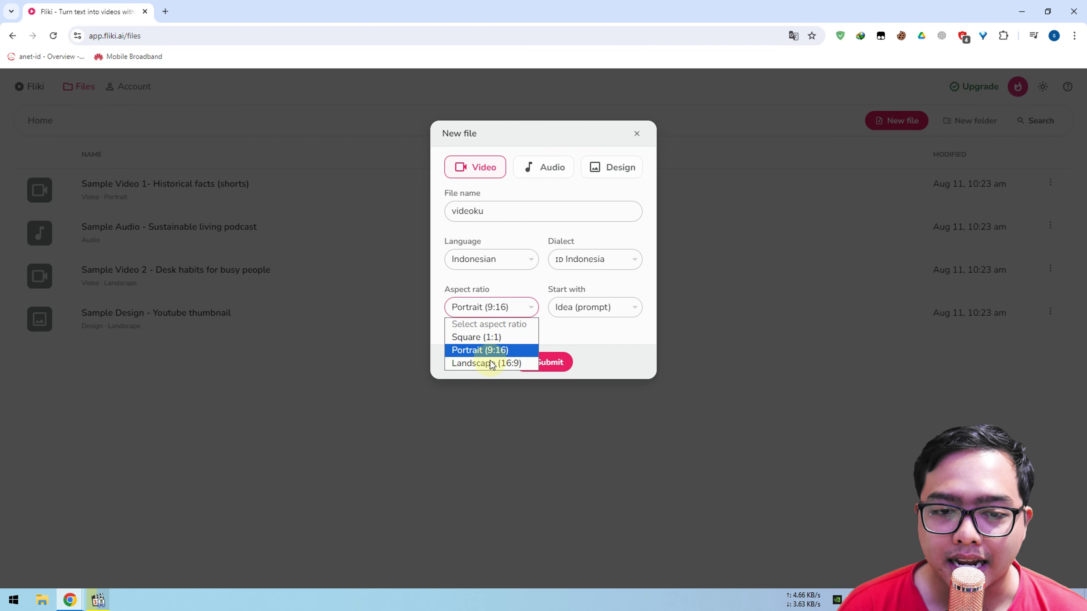
click(511, 354)
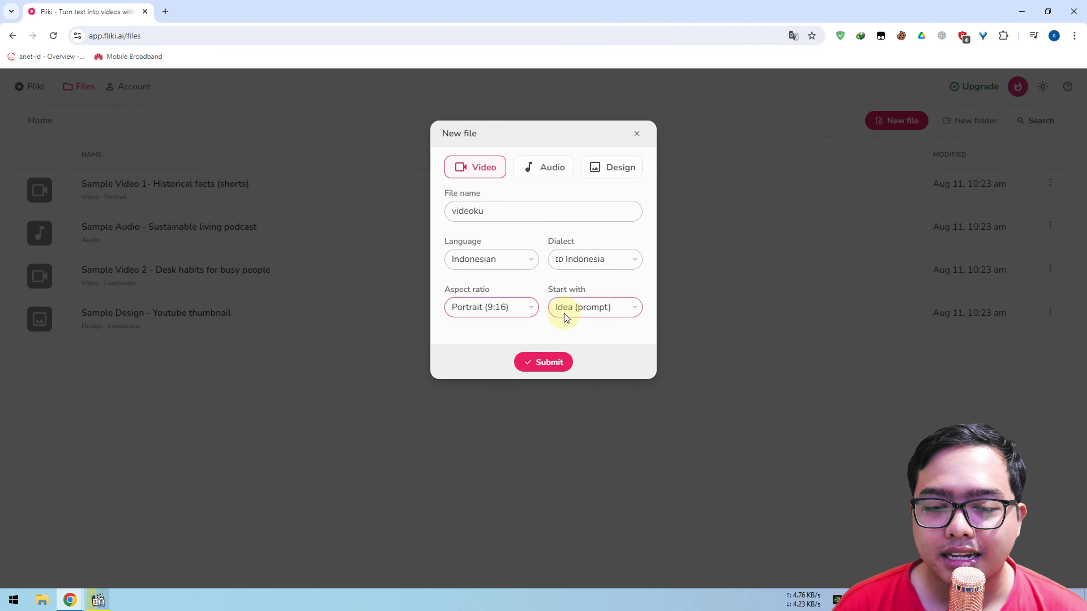
click(620, 309)
click(628, 330)
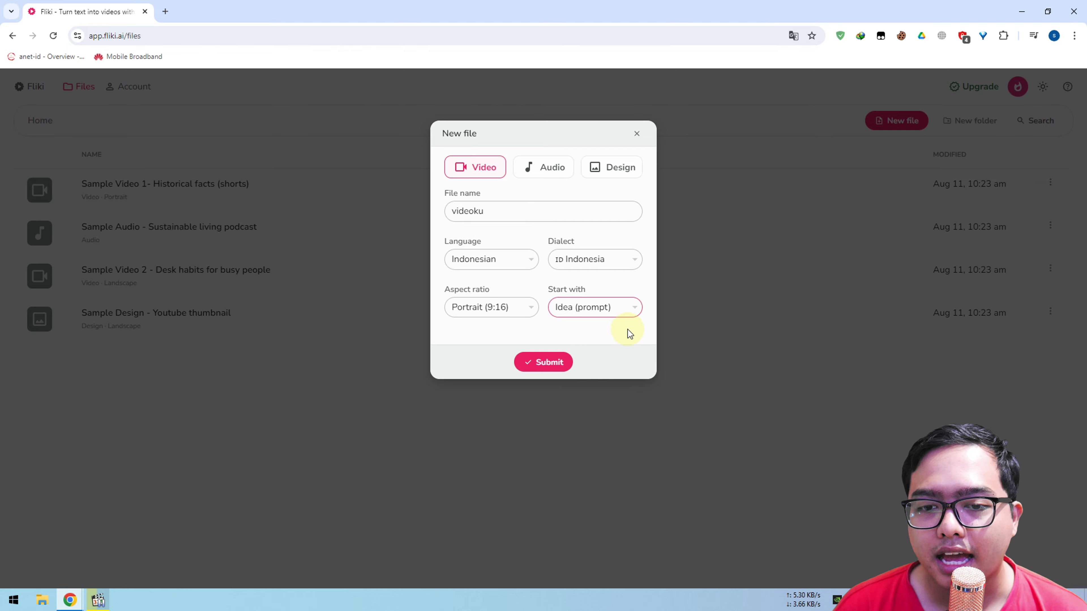
click(556, 363)
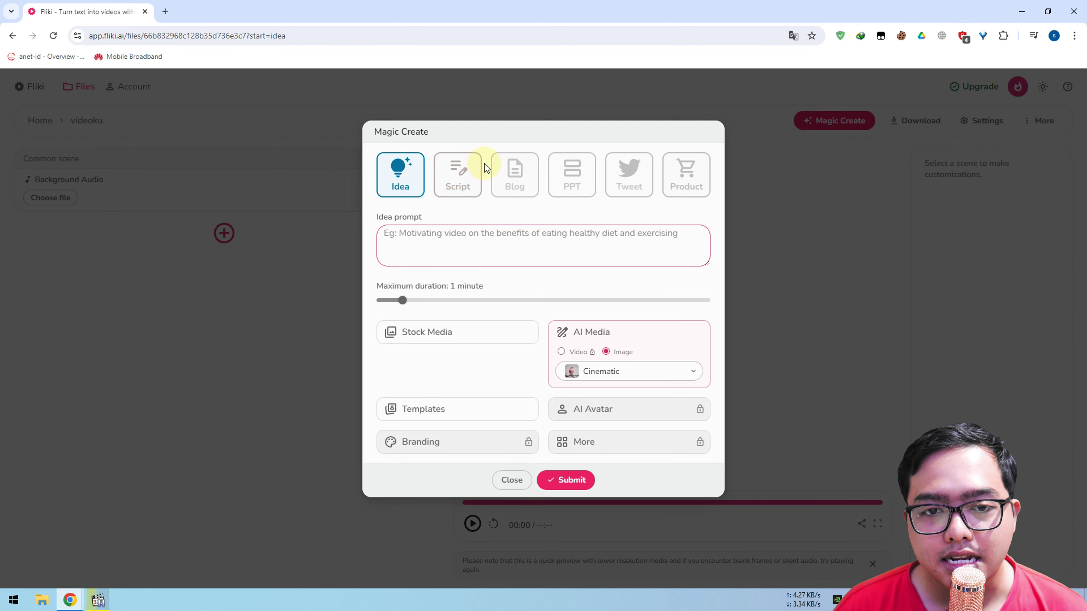
Look through the Script, Blog, PPT, Tweet and Product source options for Magic Create
click(456, 171)
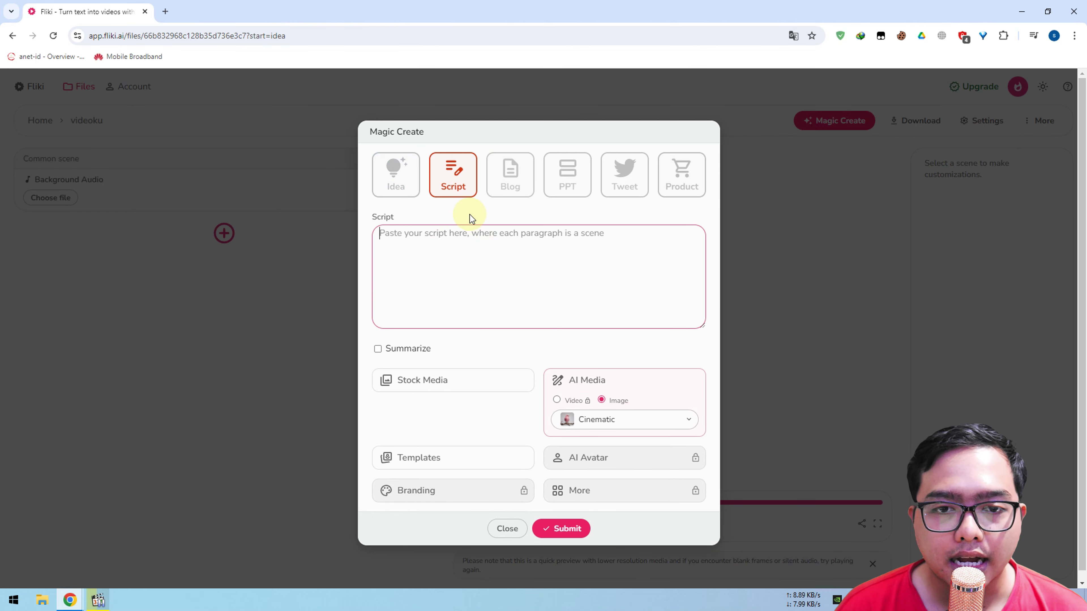
click(492, 186)
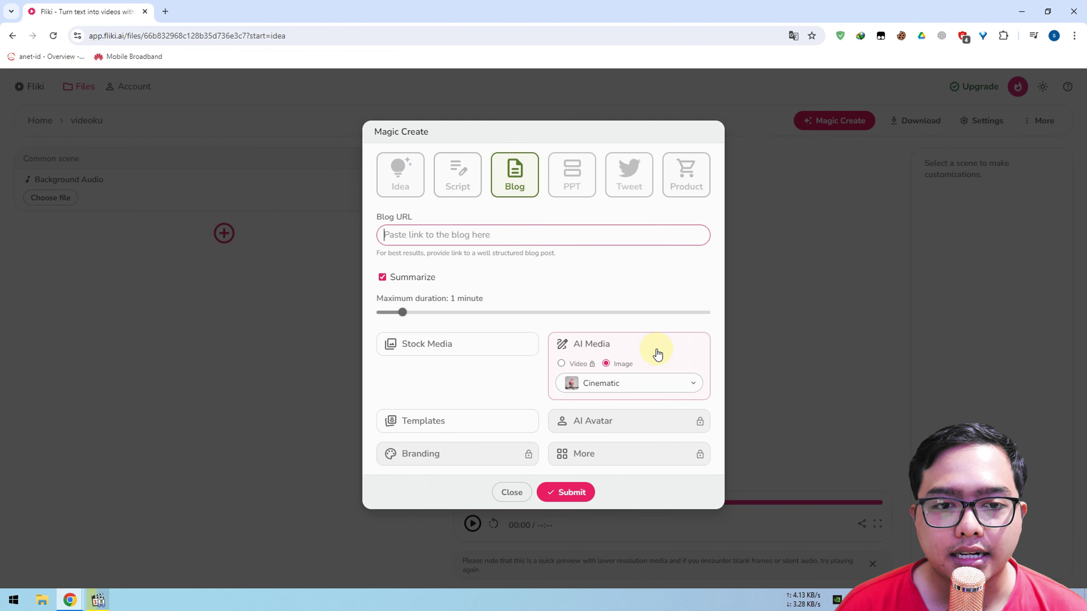
click(569, 184)
click(626, 183)
click(683, 178)
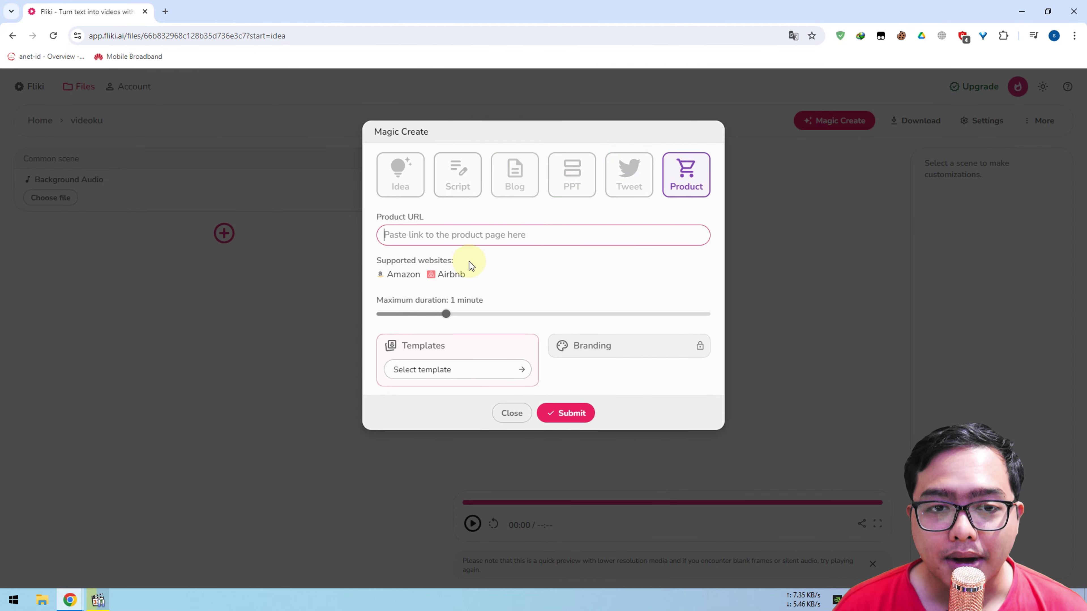
Use the Idea source with the prompt "funfact sejarah indonesia yang jarang diketahui" and a maximum duration of 1 minute
click(421, 195)
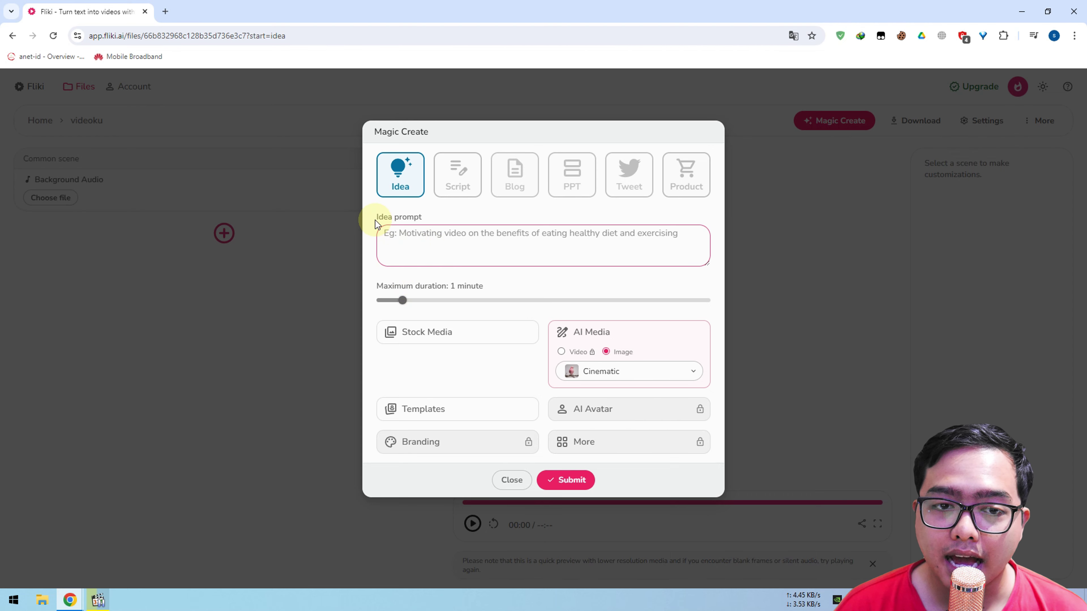
drag(376, 217, 427, 218)
click(425, 234)
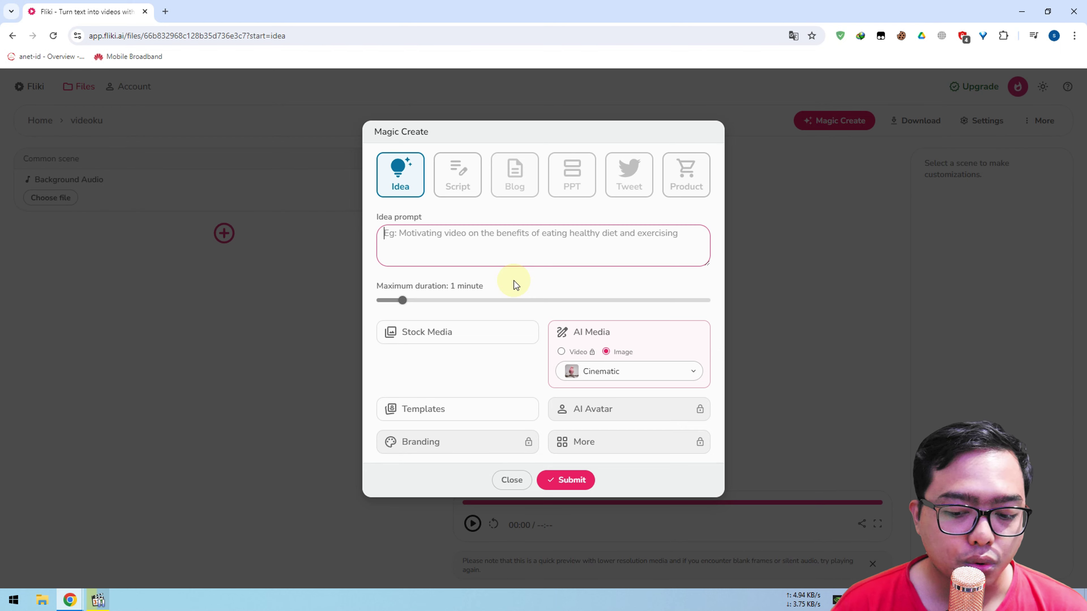
text(funfact sejarah indonesia yang jarang diketahui)
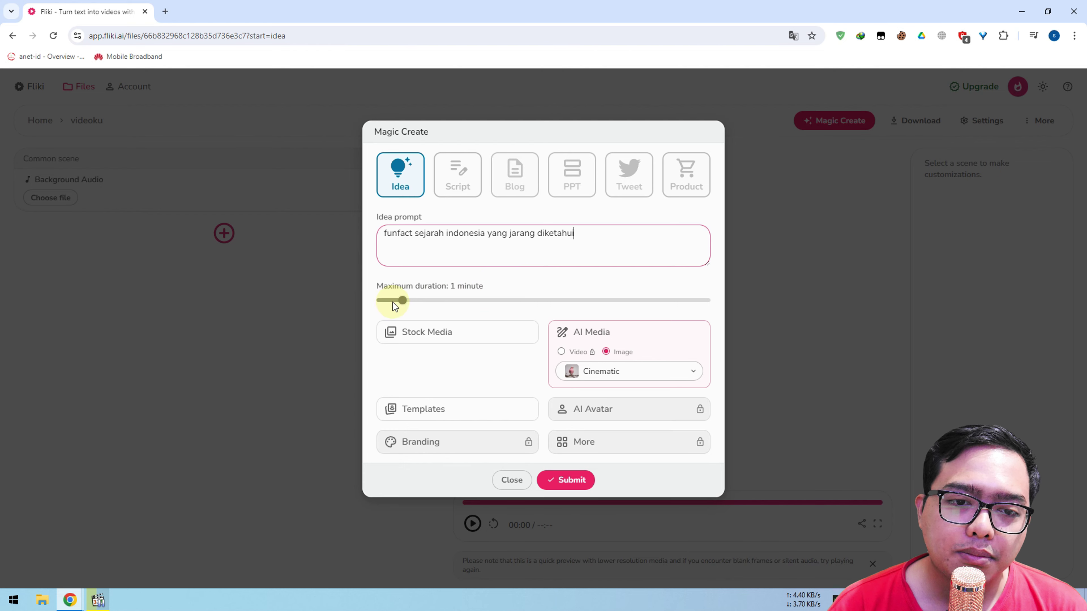
drag(400, 299, 439, 304)
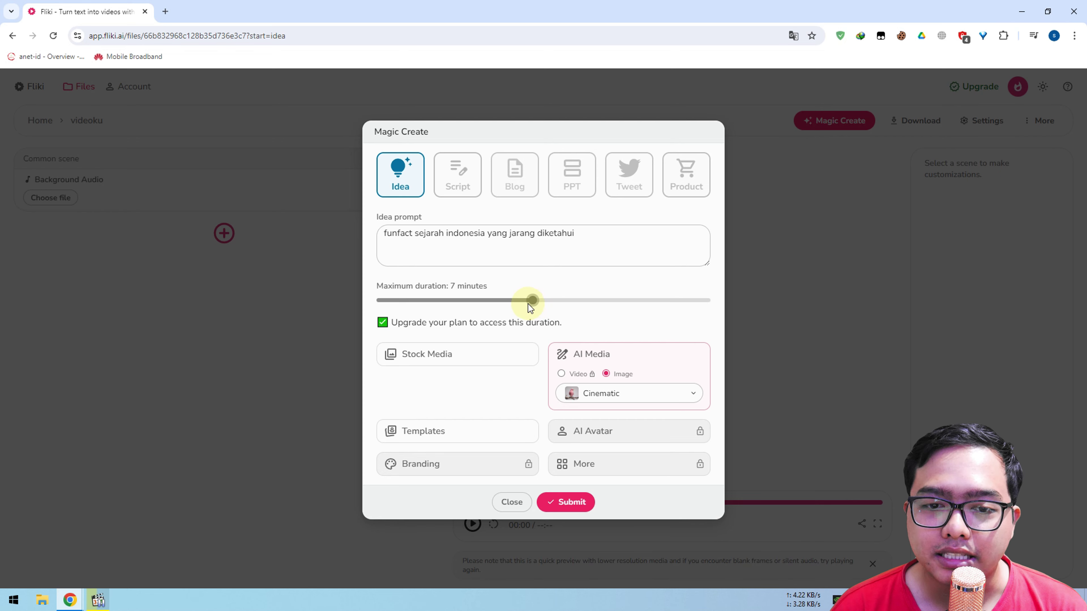
drag(423, 305, 404, 304)
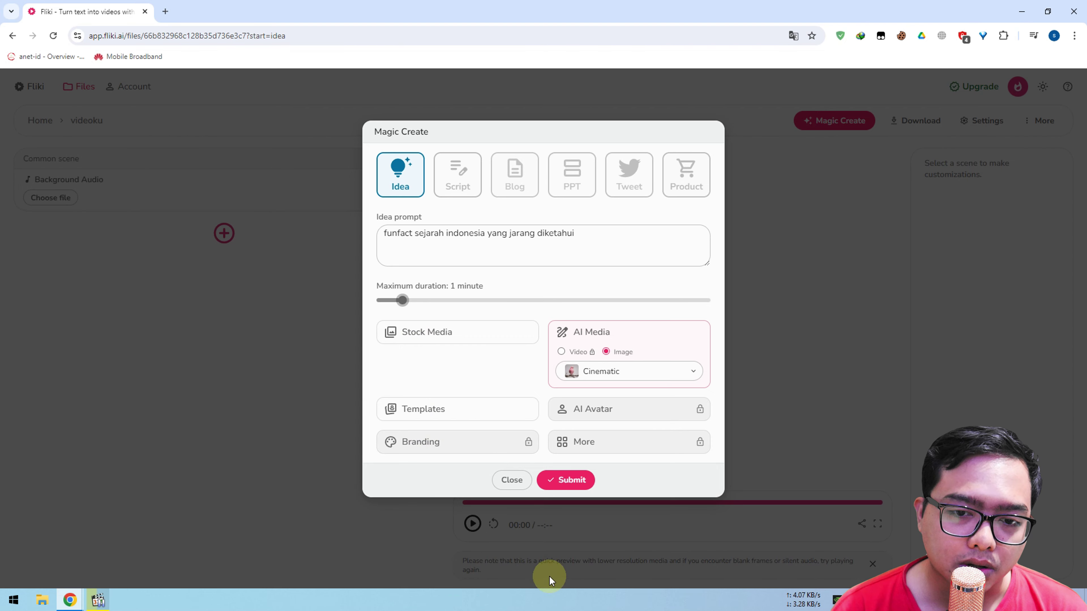
Set the scene visuals to Stock Media images and generate the video
click(448, 336)
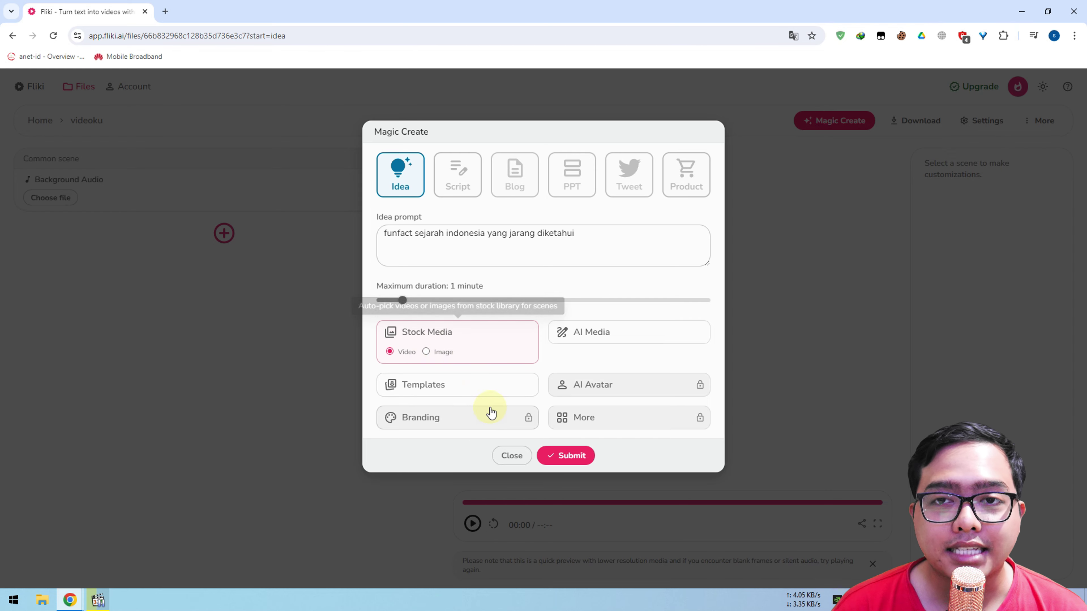
click(427, 352)
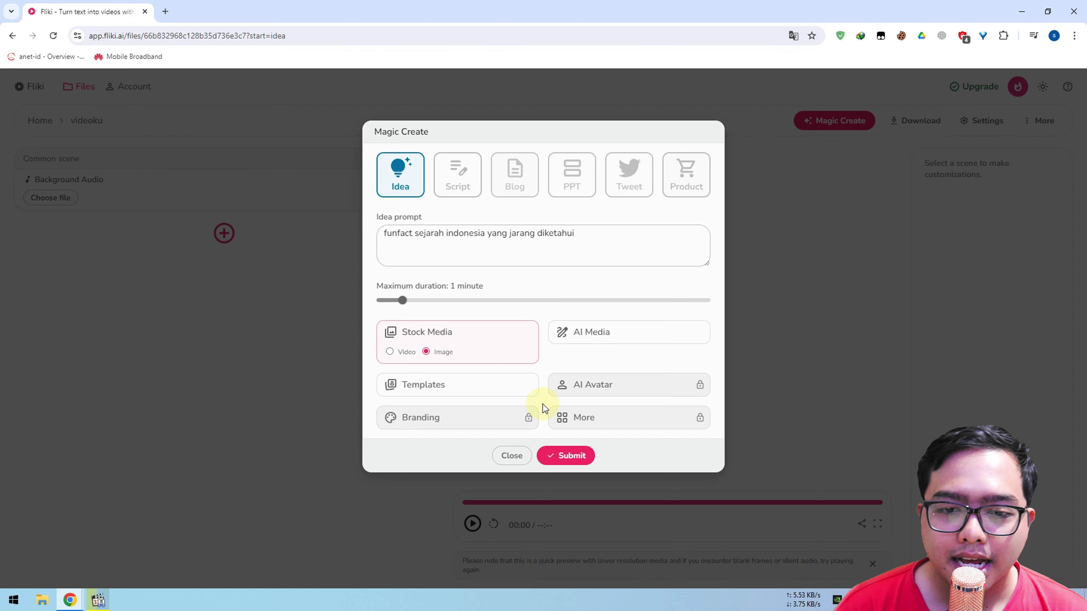
click(564, 456)
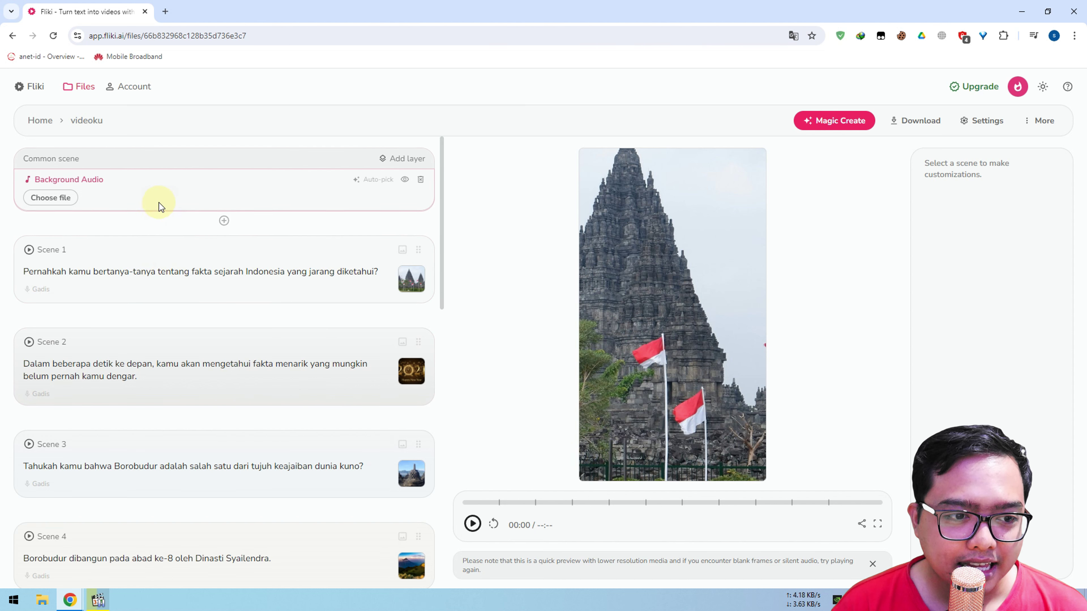
Review the generated scenes and play the video preview, pausing it partway through
drag(441, 197, 400, 406)
scroll(400, 406, down, 4)
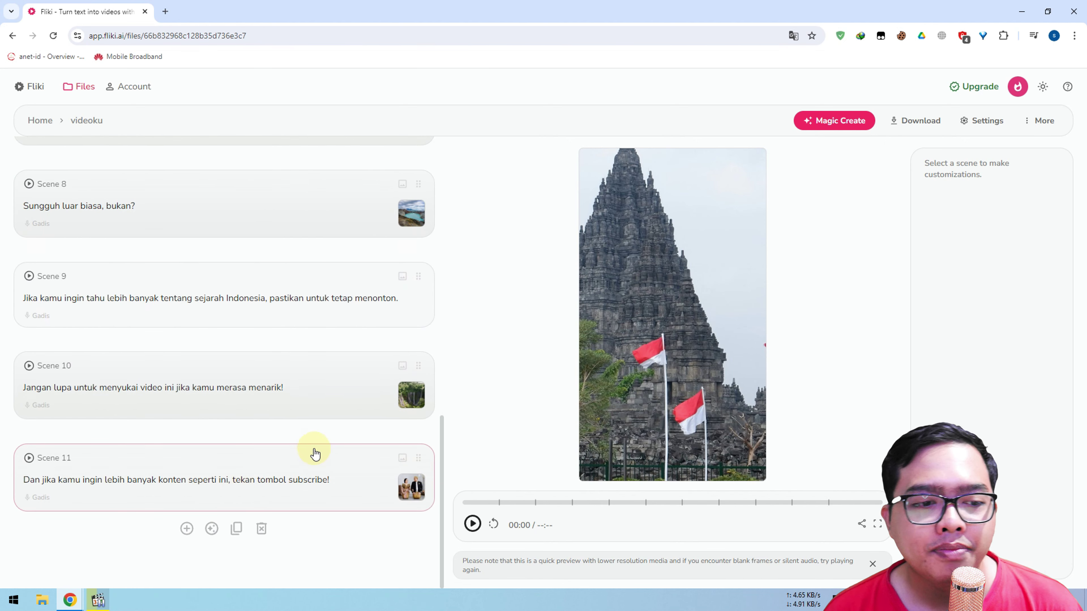
scroll(301, 432, up, 5)
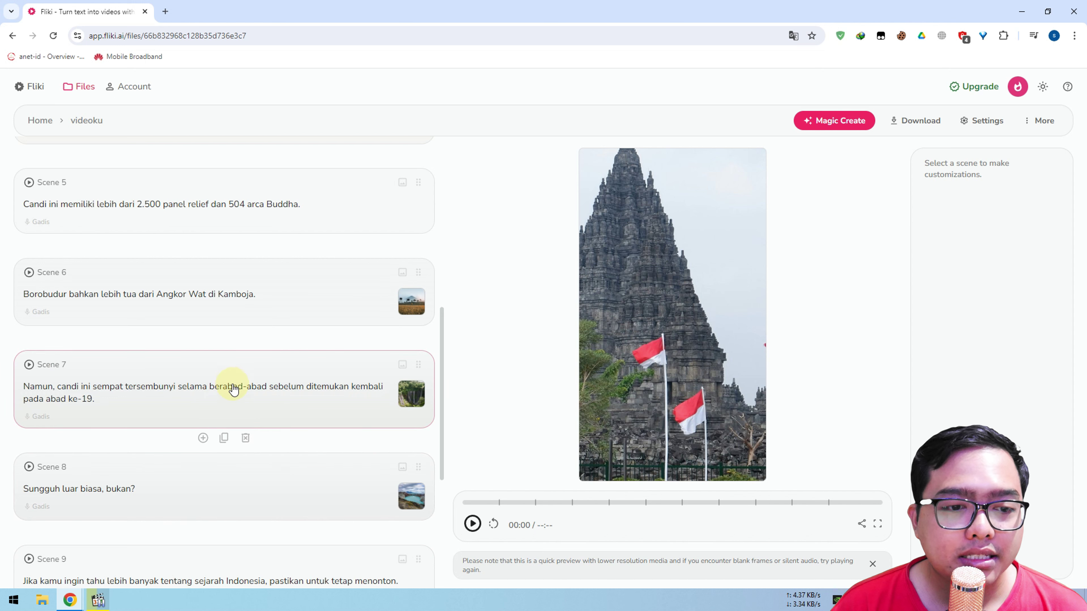
scroll(231, 384, up, 4)
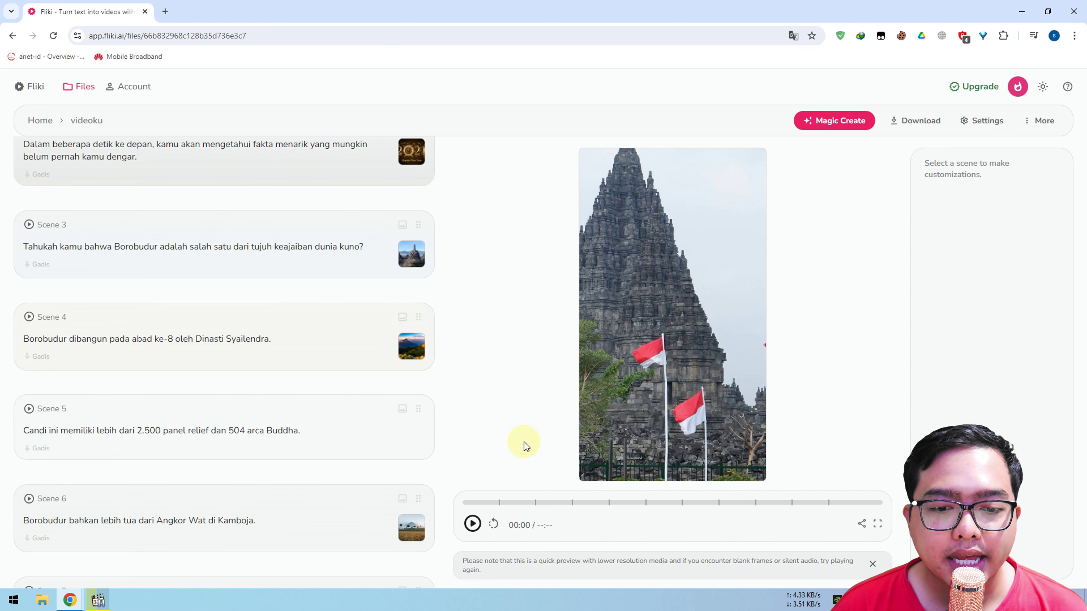
click(473, 523)
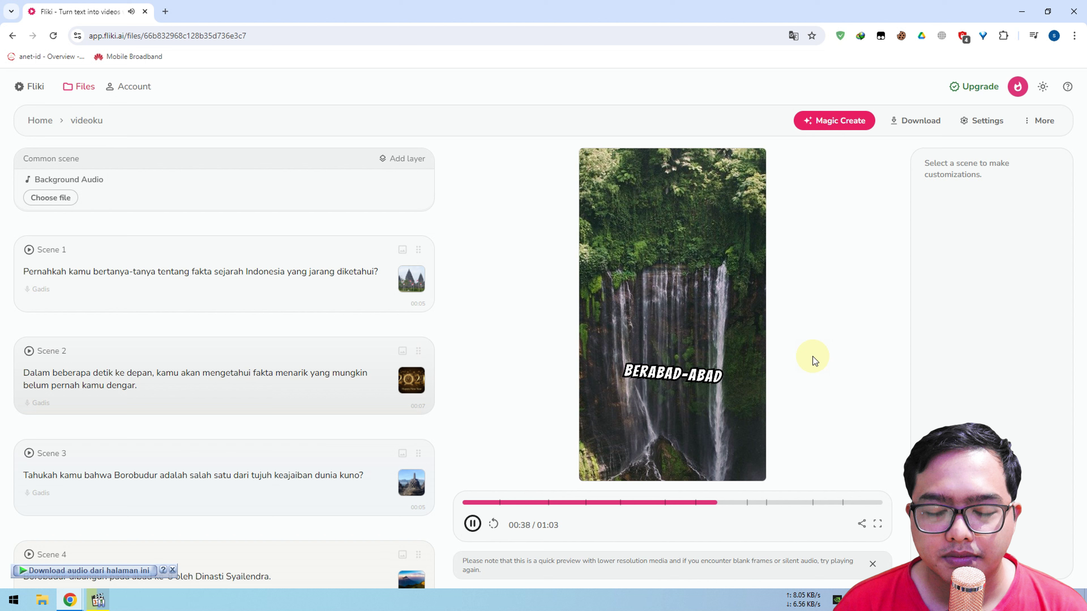
click(478, 529)
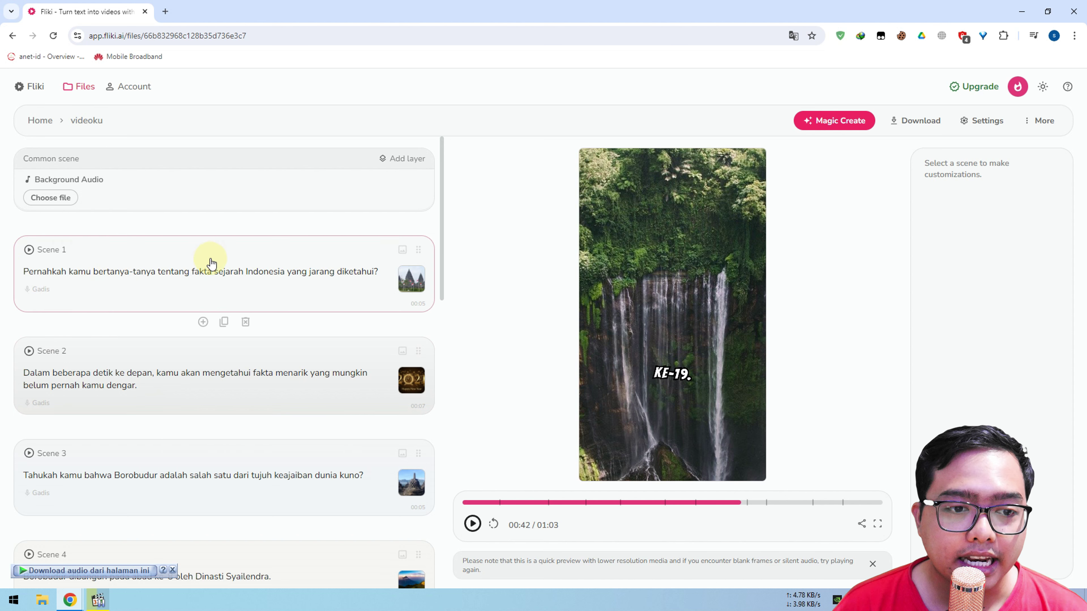
Replace the word "subscribe" with "follow" in the voiceover text of Scene 11
click(234, 281)
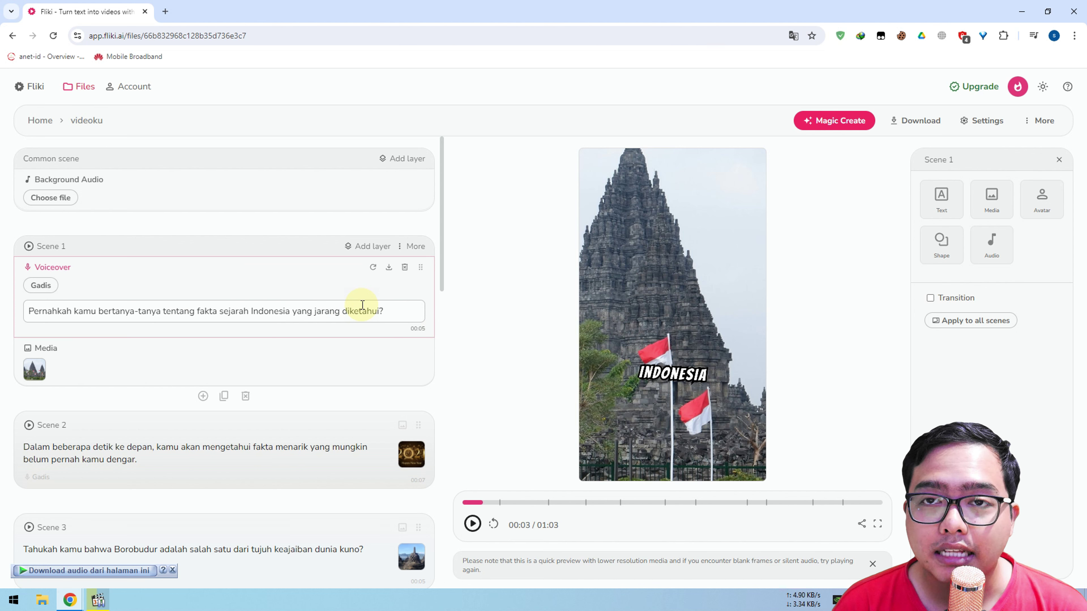
scroll(389, 299, down, 10)
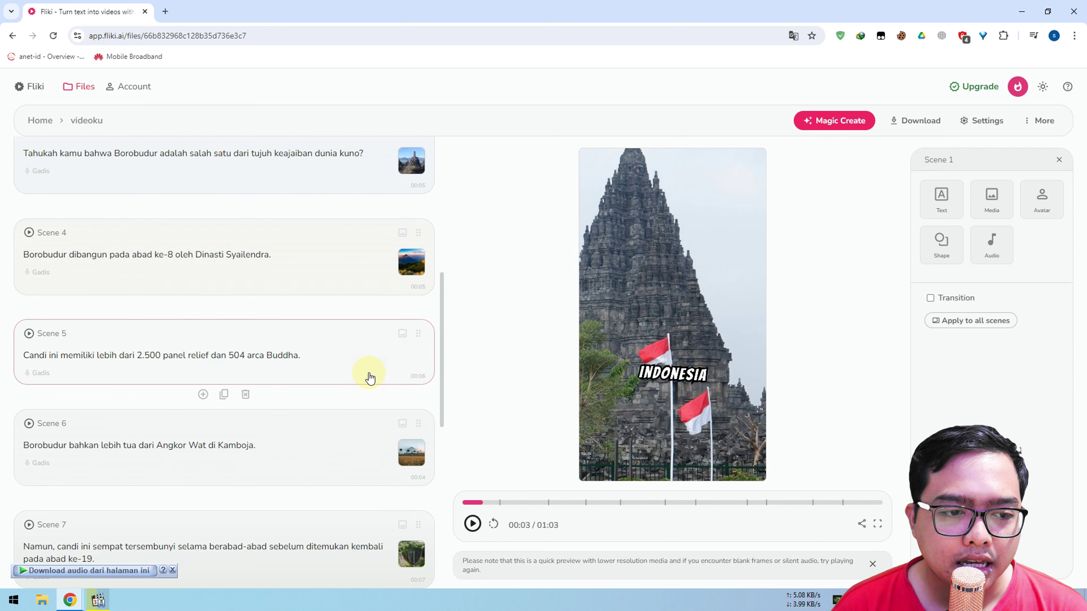
scroll(370, 367, down, 8)
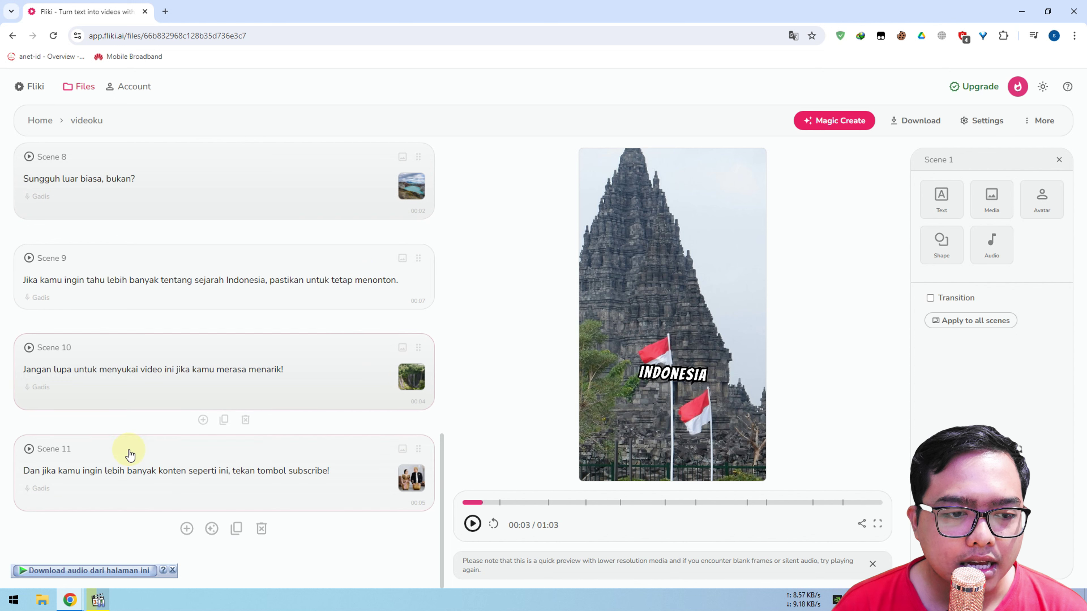
click(274, 475)
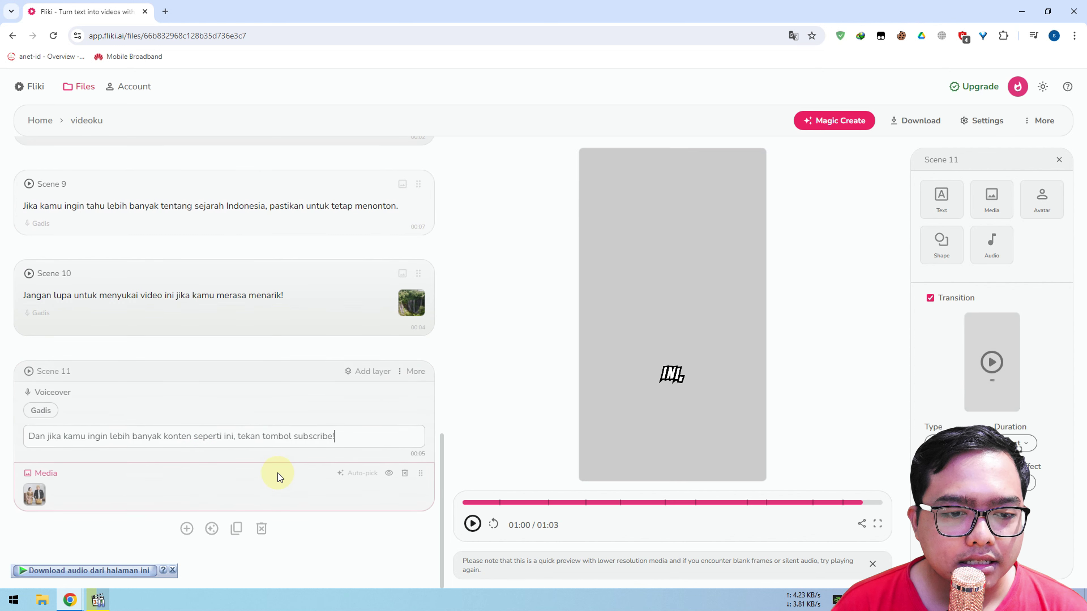
double_click(313, 437)
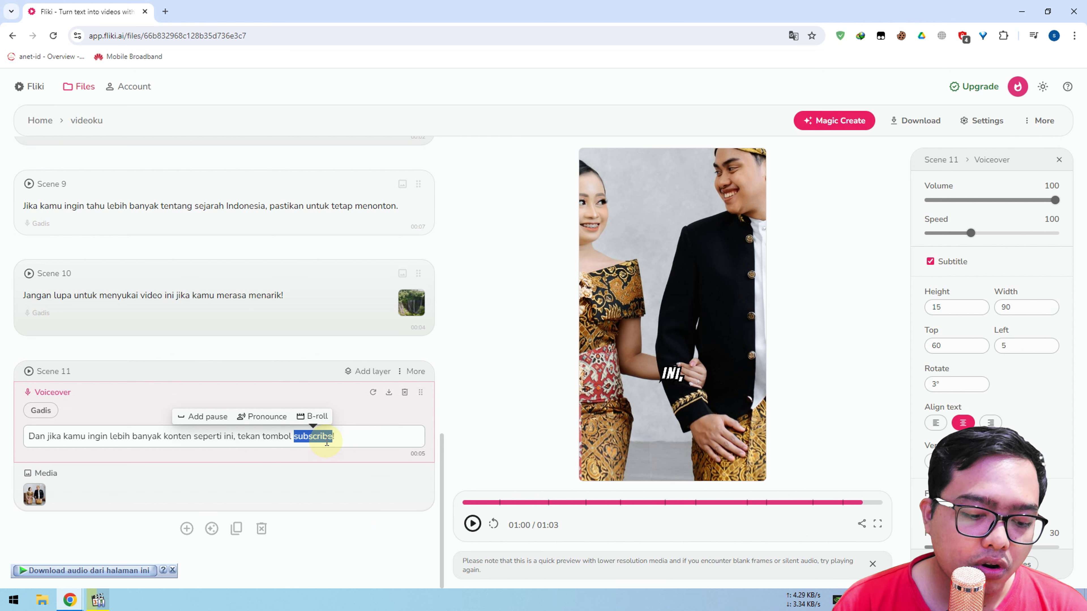
text(follow)
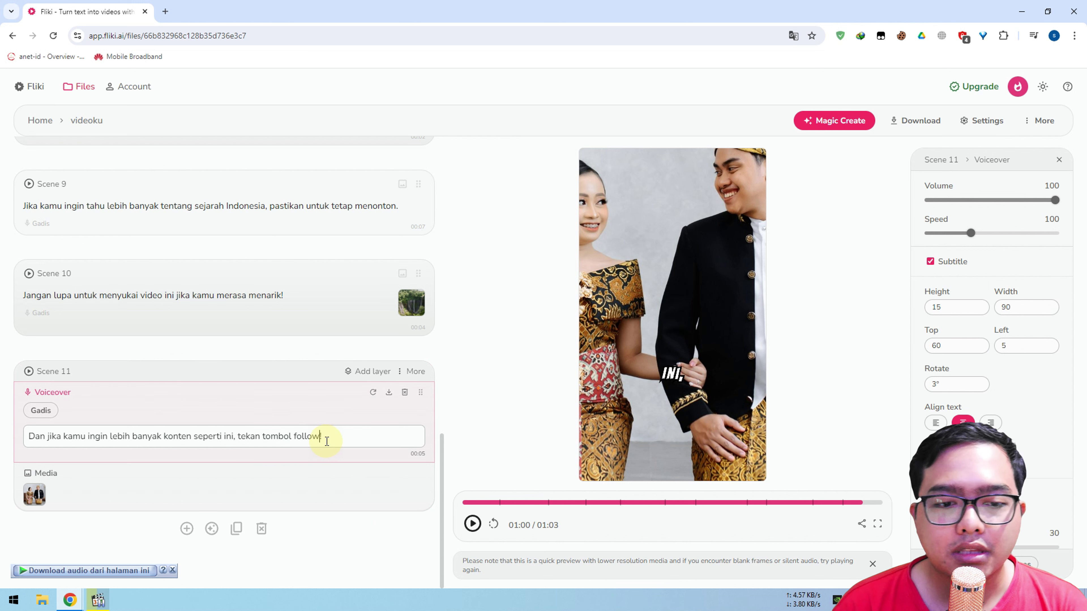
click(382, 536)
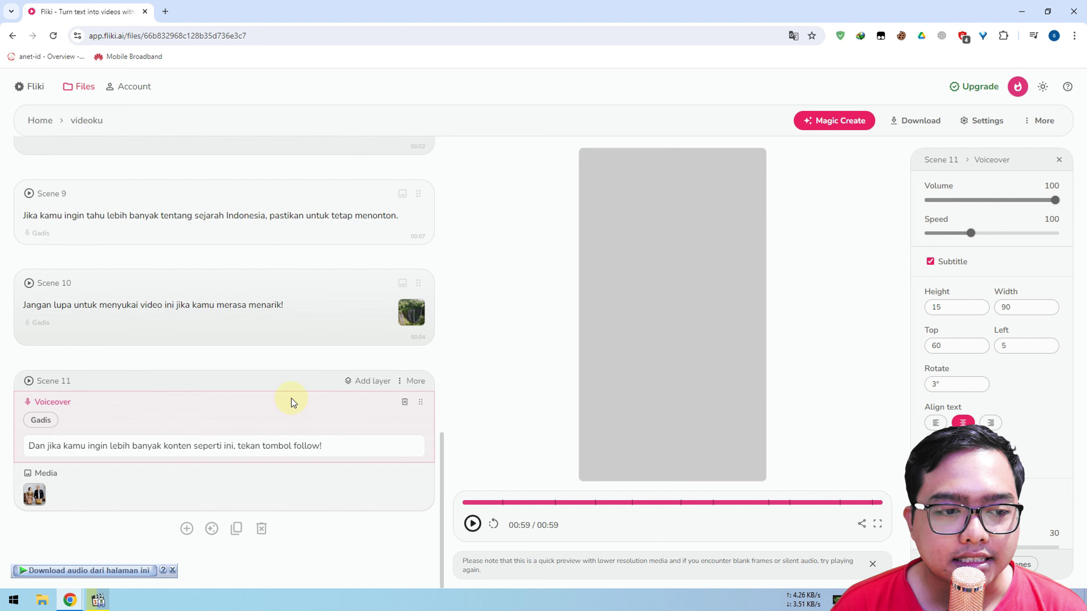
Move the preview playback position to Scene 11 near the end of the video
mouse_move(266, 366)
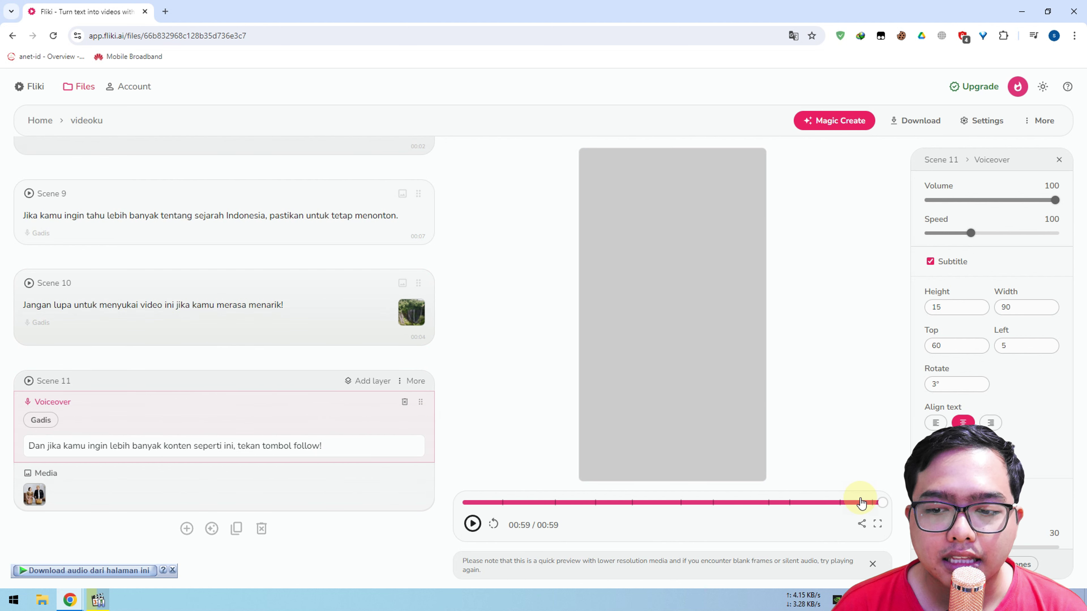
click(861, 503)
click(876, 504)
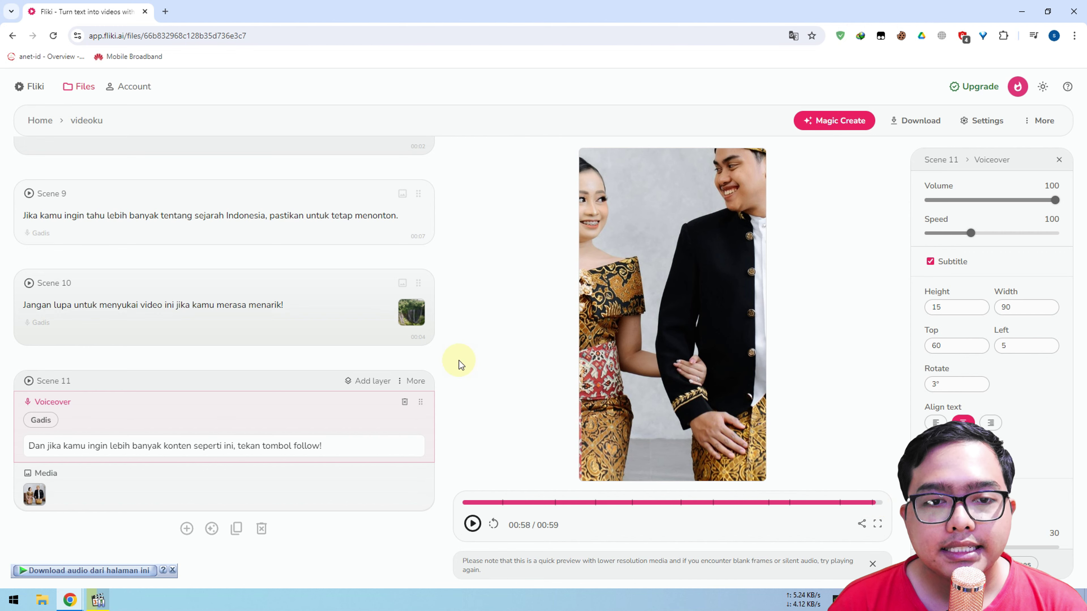
Open the media picker for Scene 2's visual and search the stock library's images for "sejarah"
scroll(284, 320, up, 10)
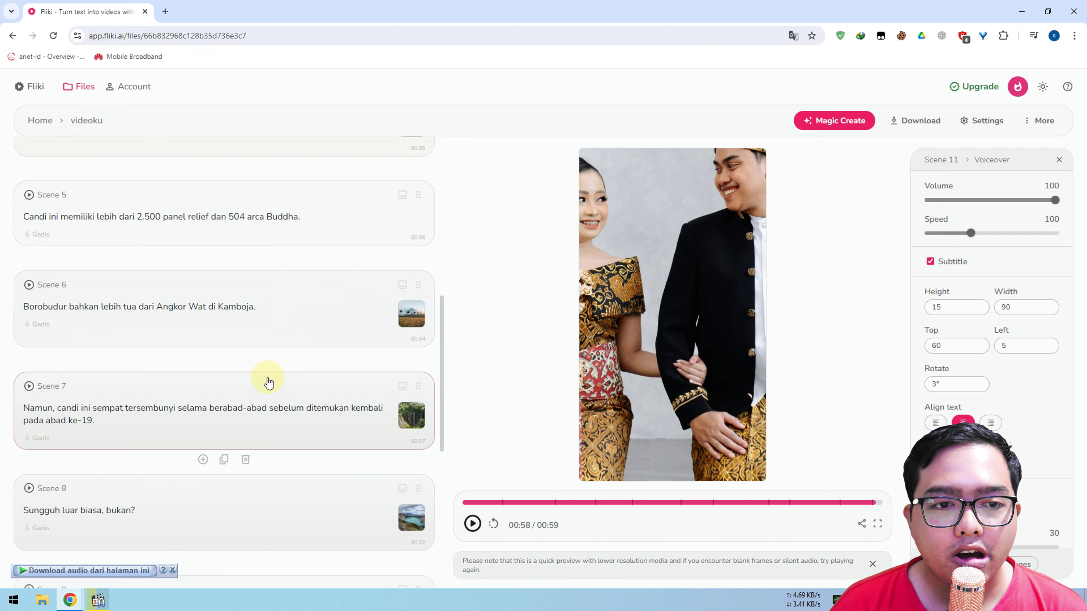
scroll(269, 383, up, 6)
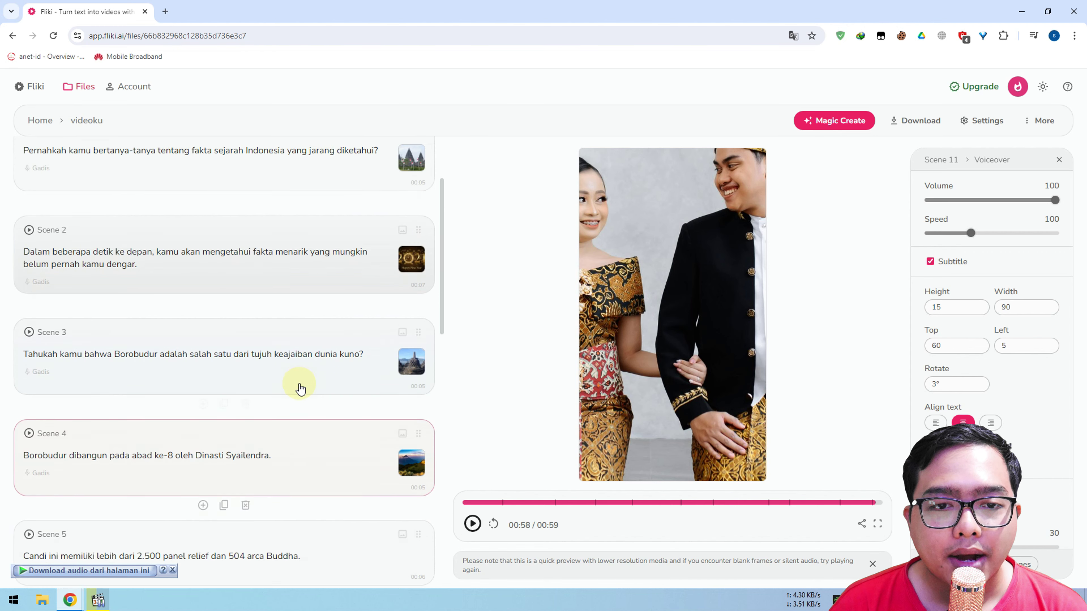
scroll(300, 388, up, 3)
scroll(344, 371, down, 10)
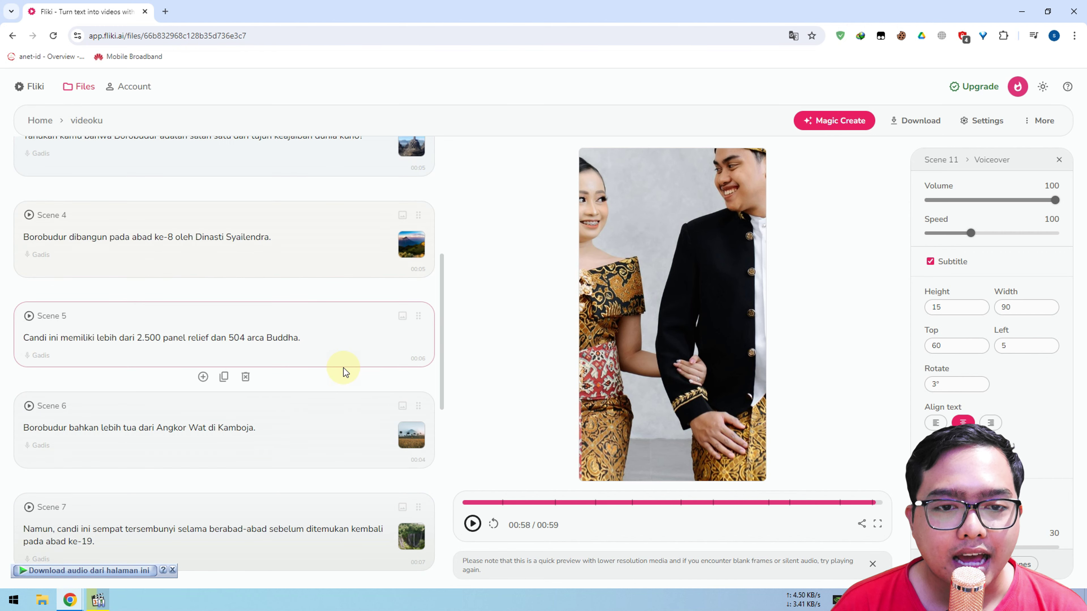
scroll(356, 345, up, 6)
click(410, 208)
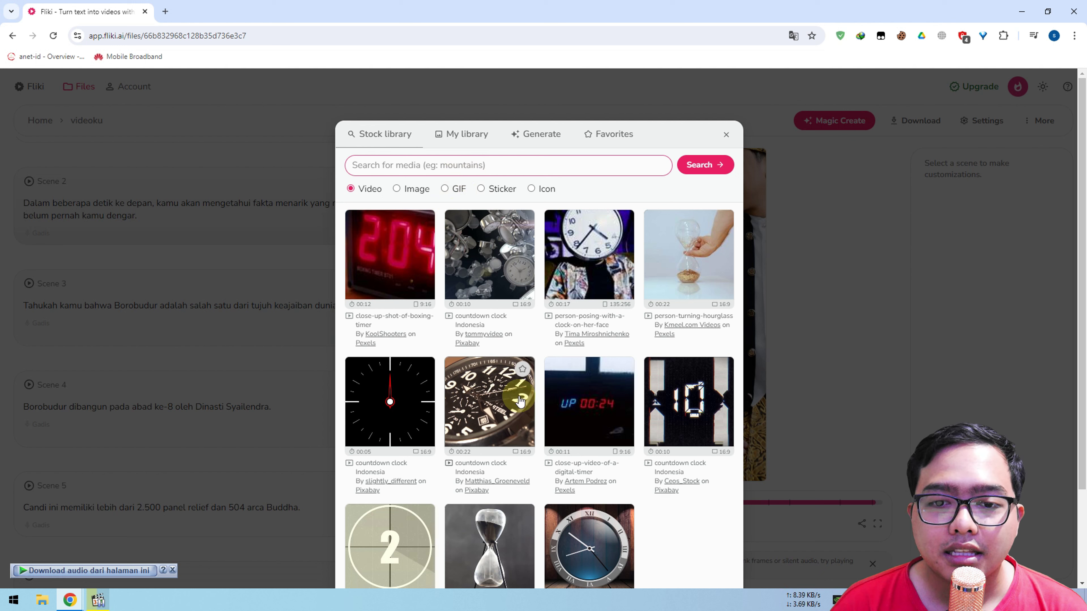
text(seja)
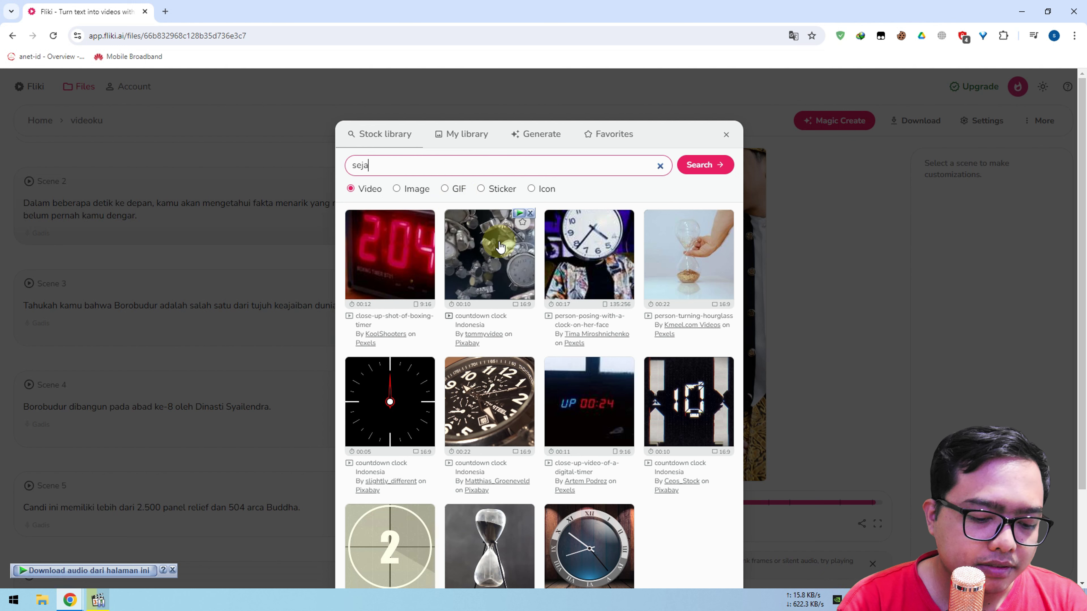
text(rah)
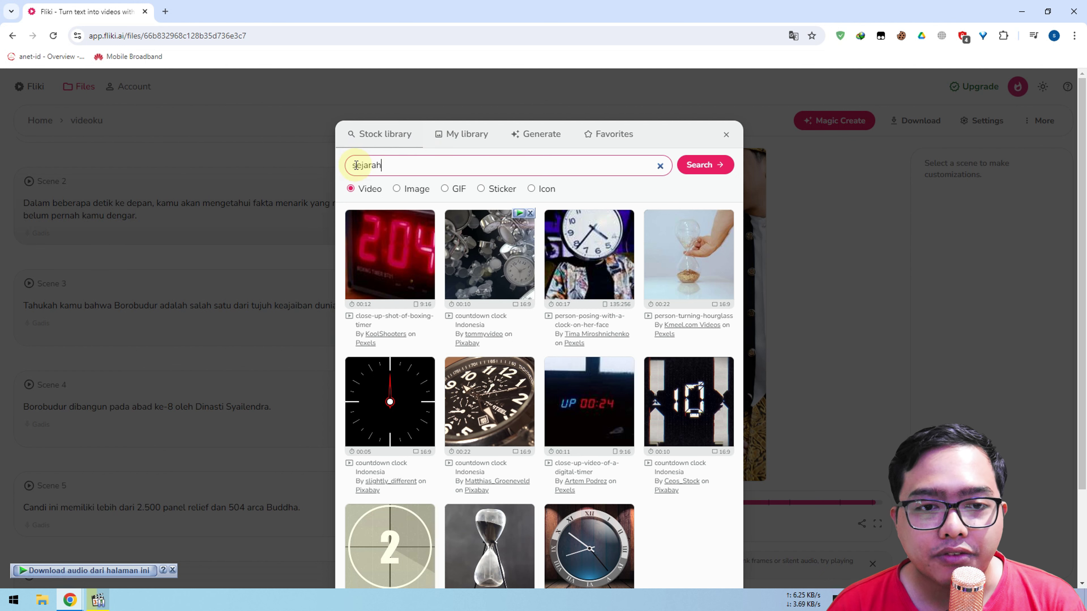
click(396, 189)
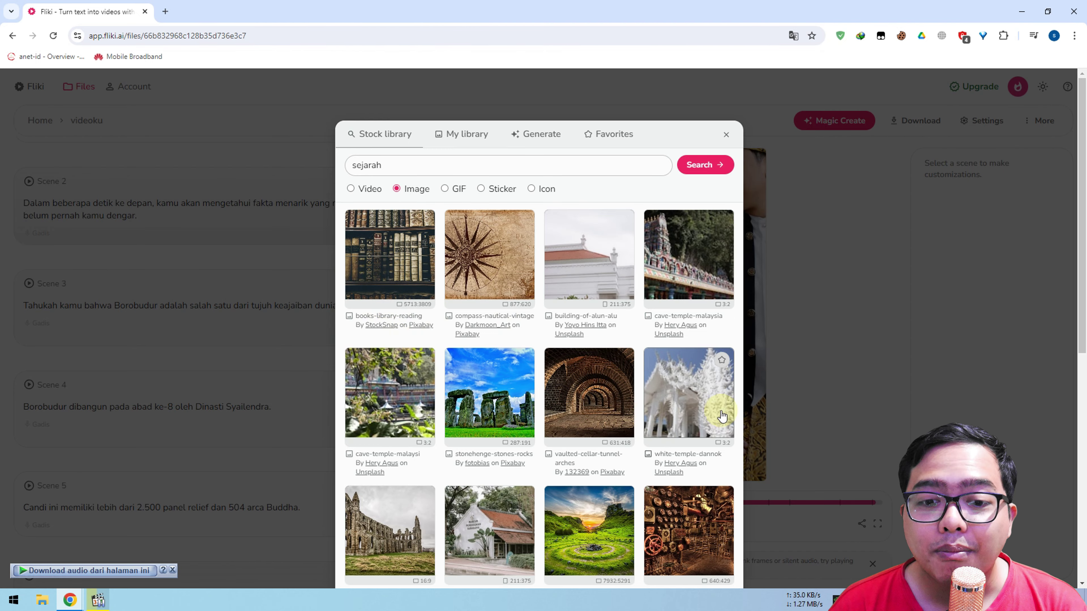
Replace Scene 2's media with the stonehenge-stones-rocks image and move the preview to Scene 2 to check it
scroll(633, 402, down, 5)
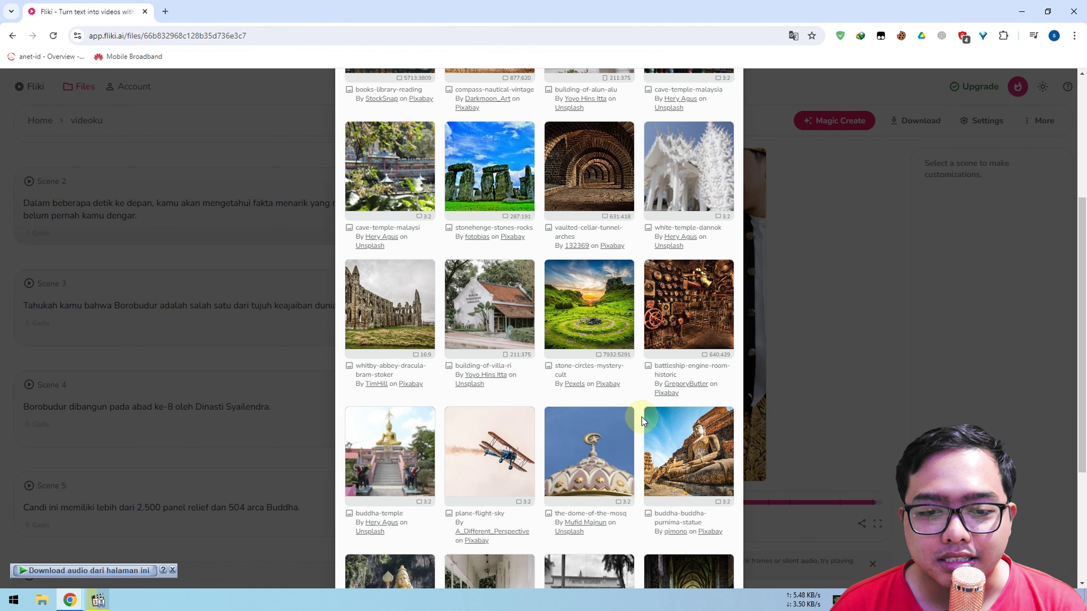
scroll(530, 428, down, 4)
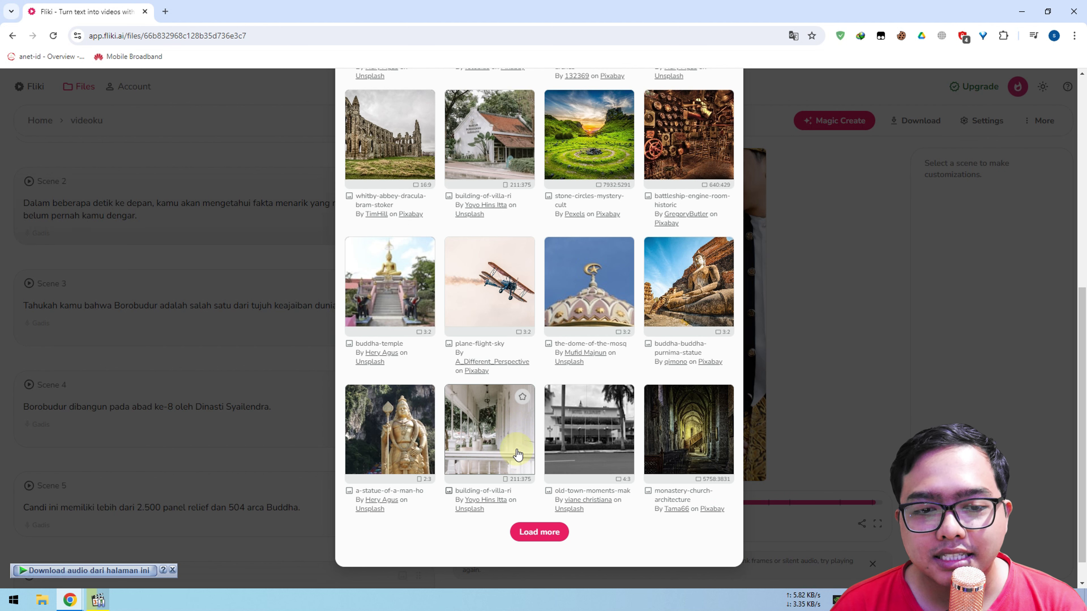
scroll(530, 351, up, 10)
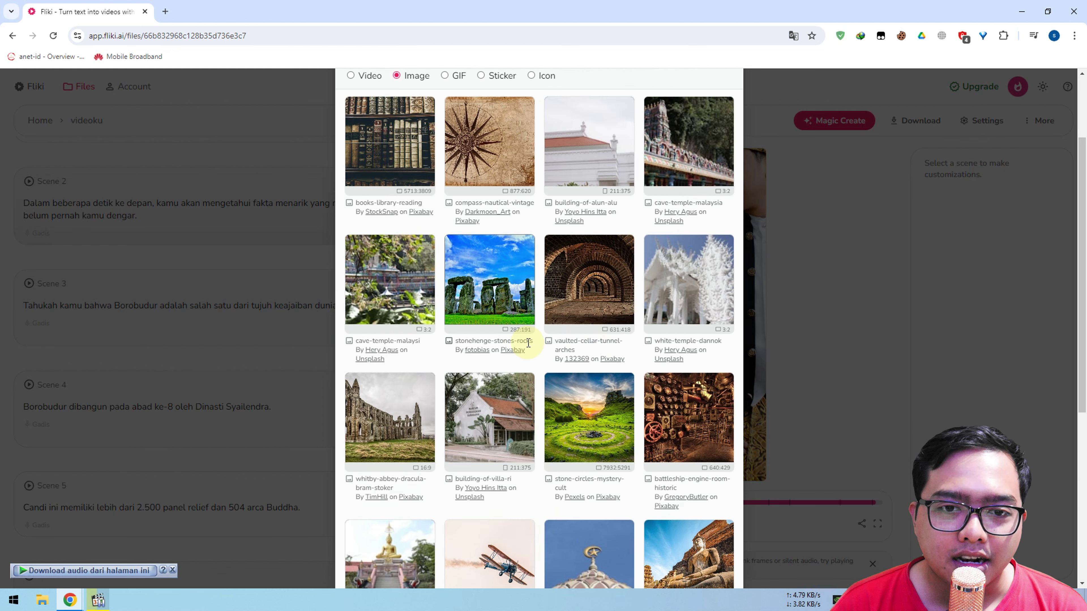
click(503, 327)
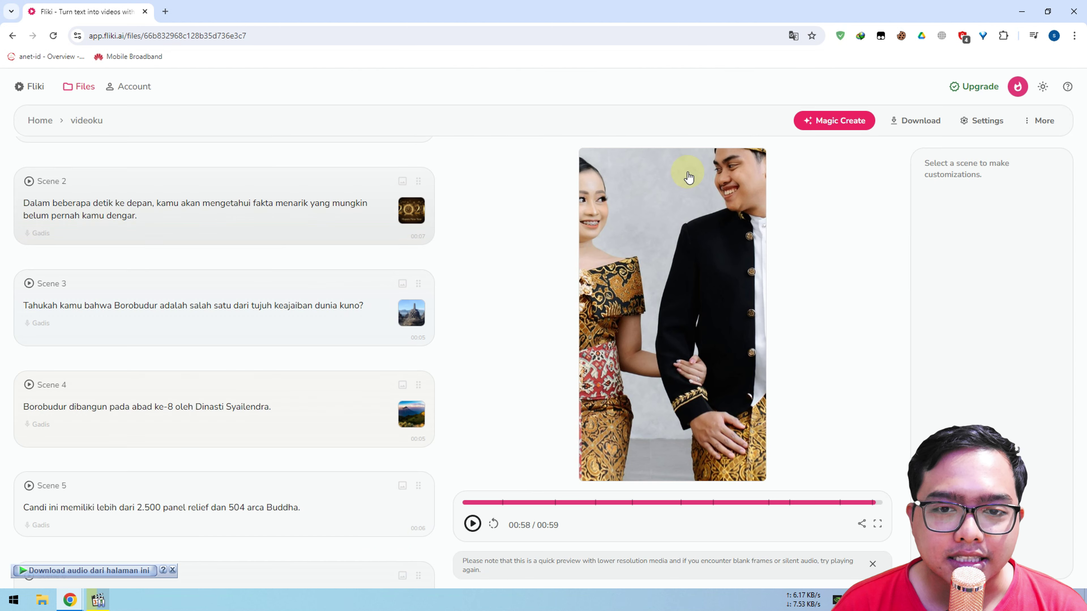
scroll(351, 329, up, 5)
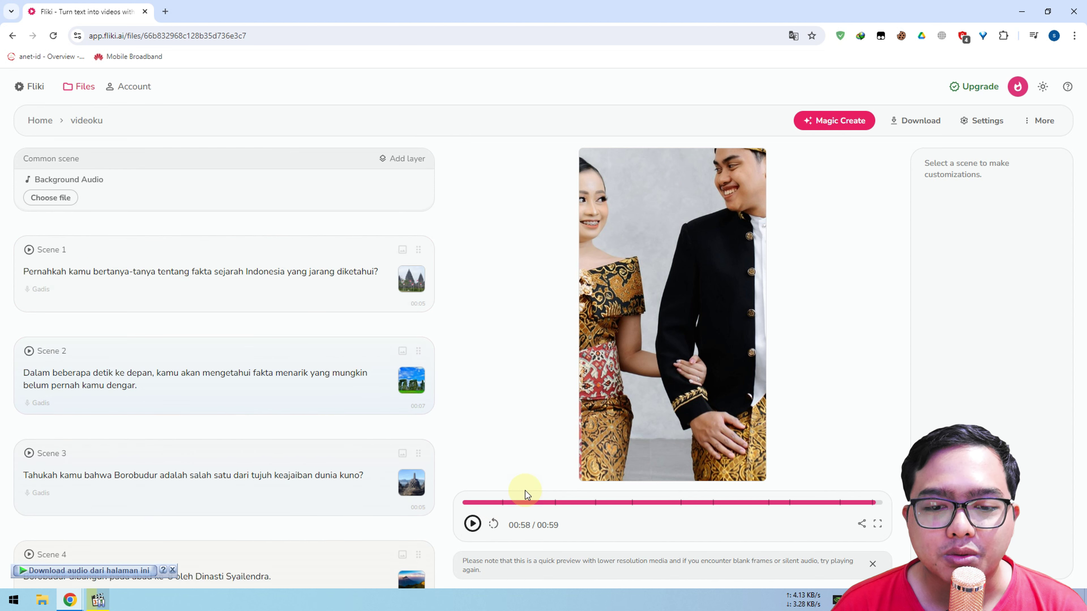
click(526, 503)
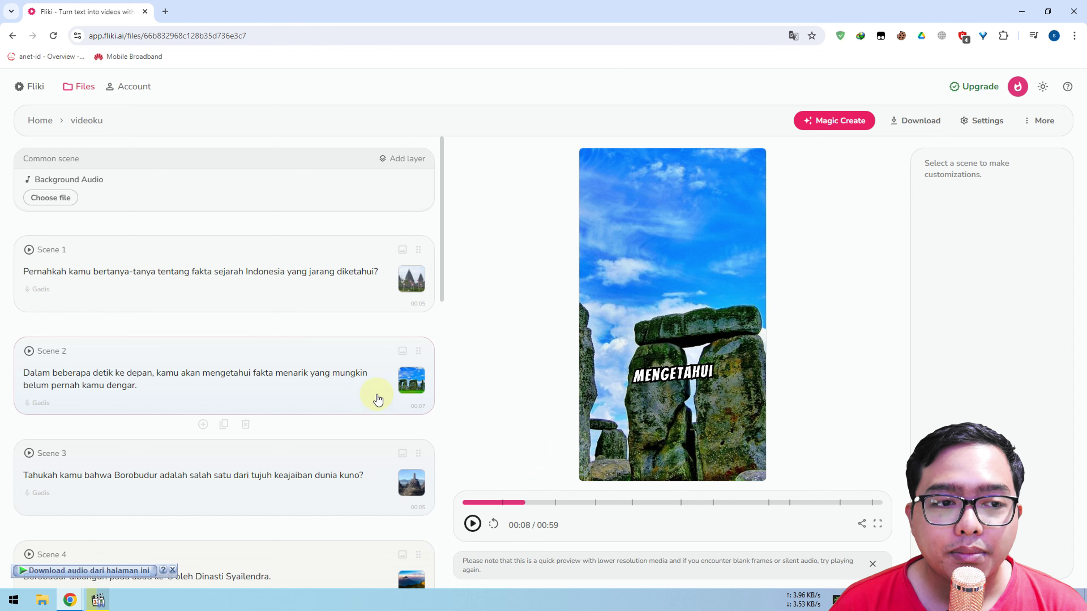
Open the background audio library for the common scene and browse the stock music tracks
click(52, 200)
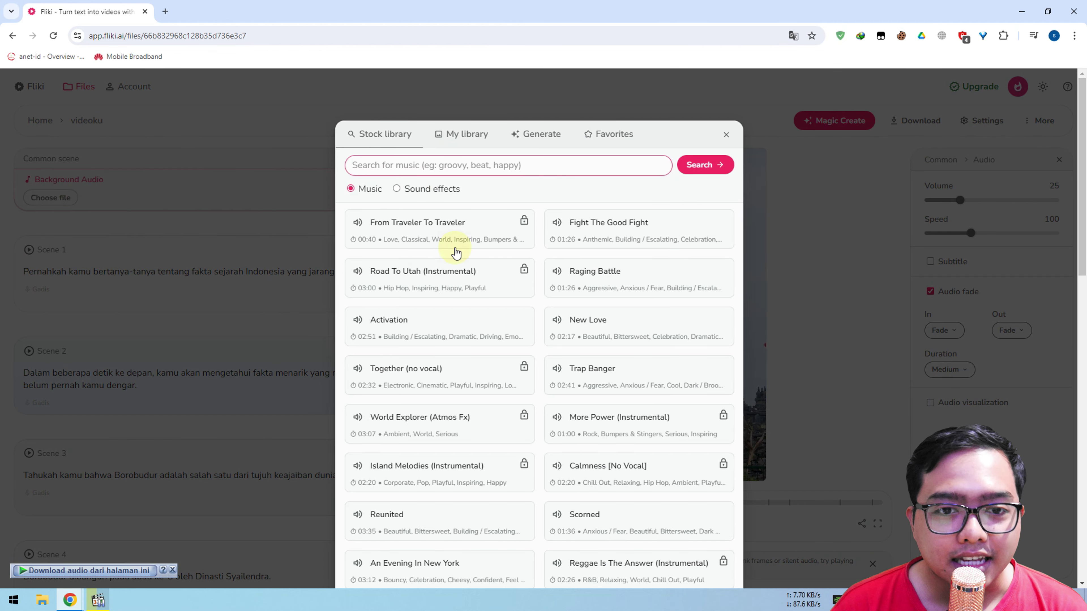
scroll(549, 299, down, 3)
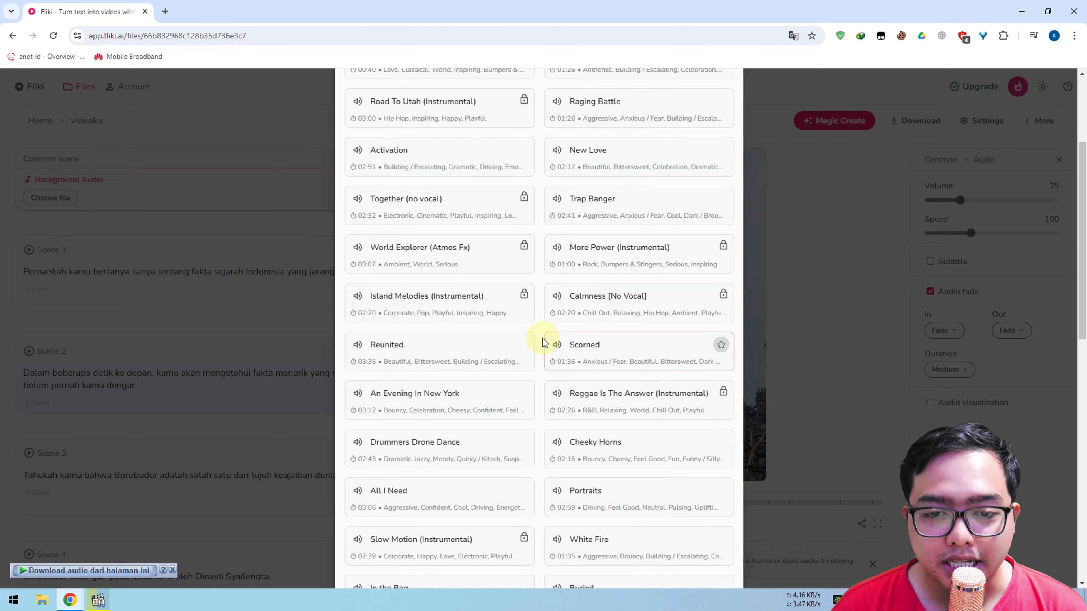
scroll(535, 470, down, 4)
scroll(553, 490, down, 3)
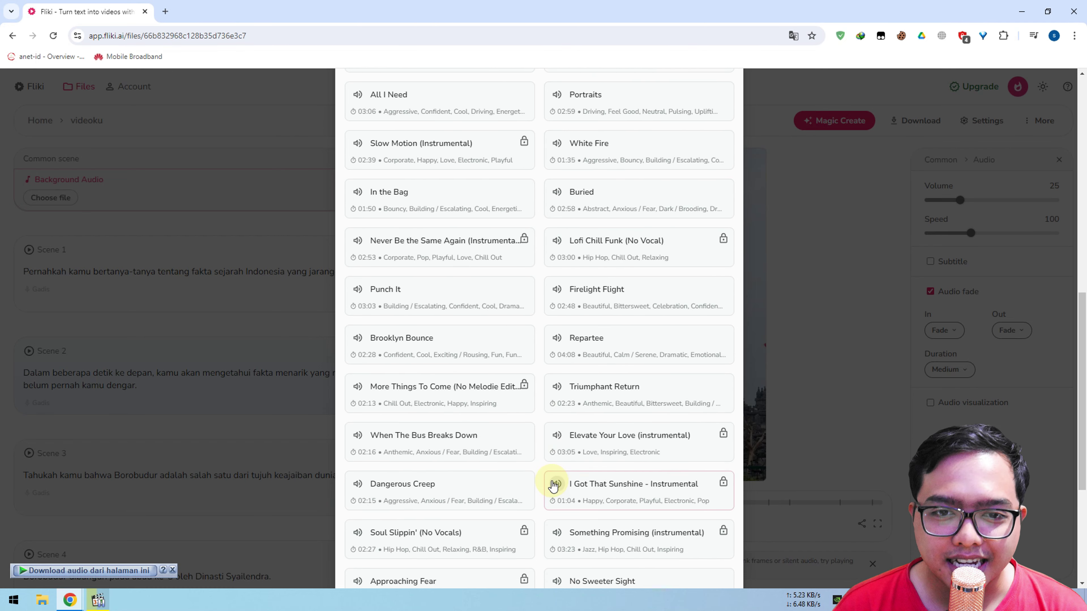
scroll(551, 486, up, 5)
scroll(519, 517, up, 5)
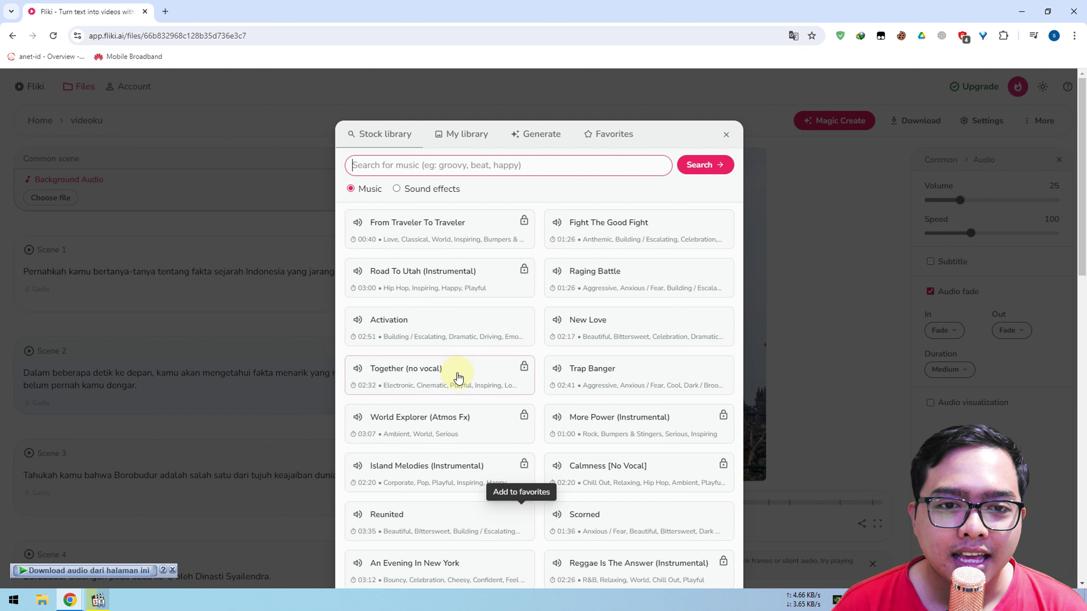
Look through the stock sound effects and the music list, and close the audio library without choosing a track
click(397, 189)
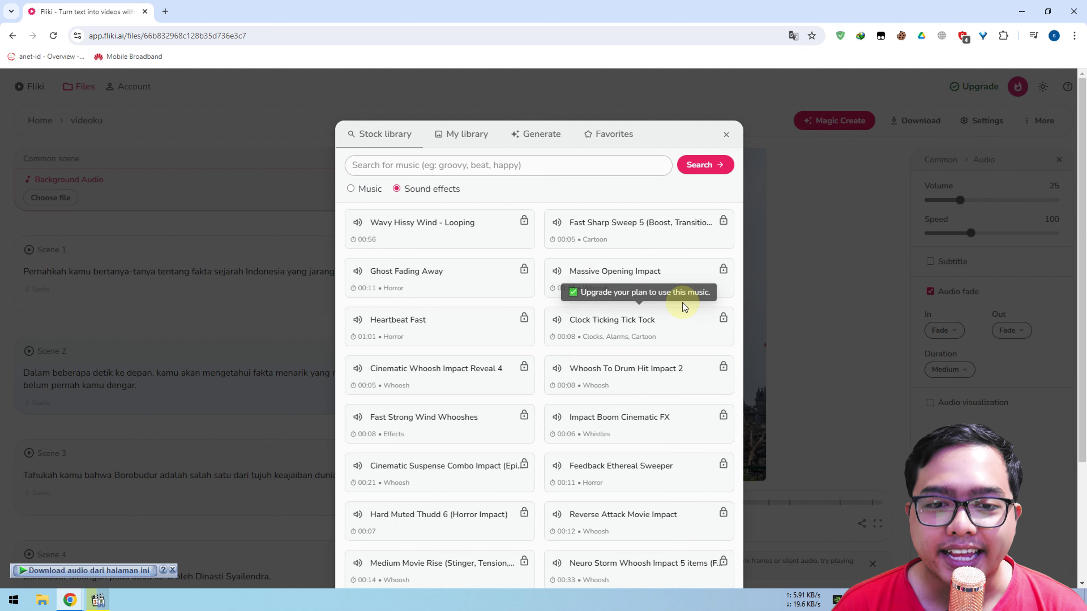
scroll(582, 396, down, 4)
scroll(529, 402, up, 4)
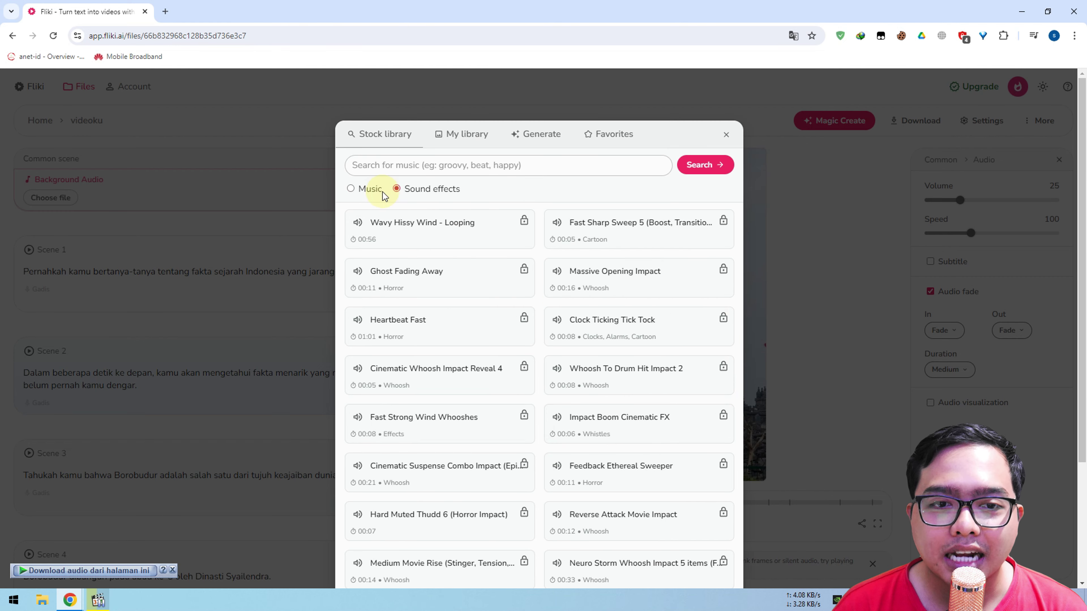
click(360, 191)
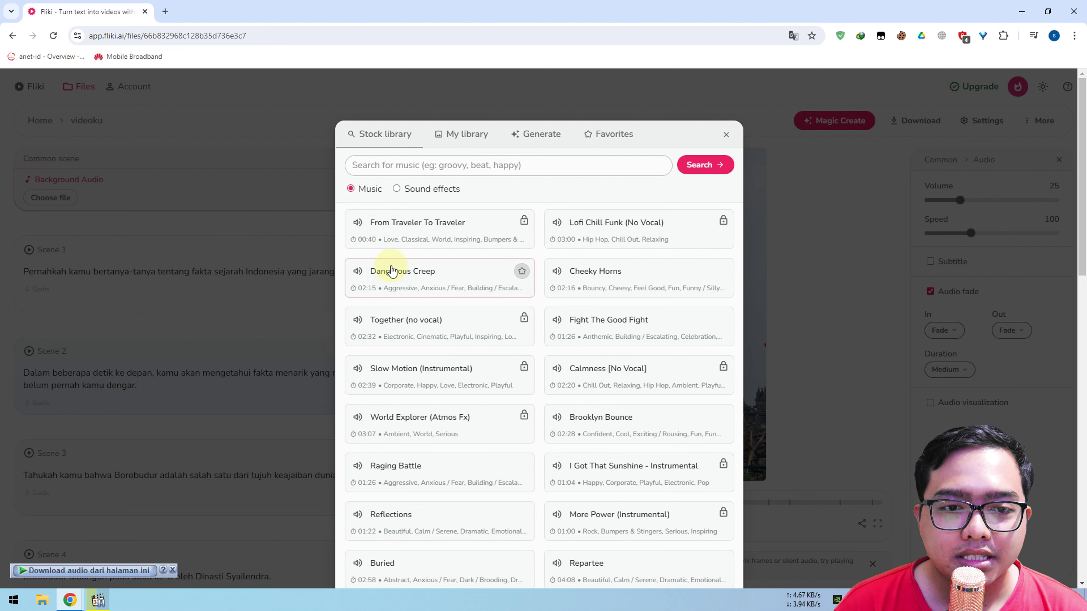
click(725, 136)
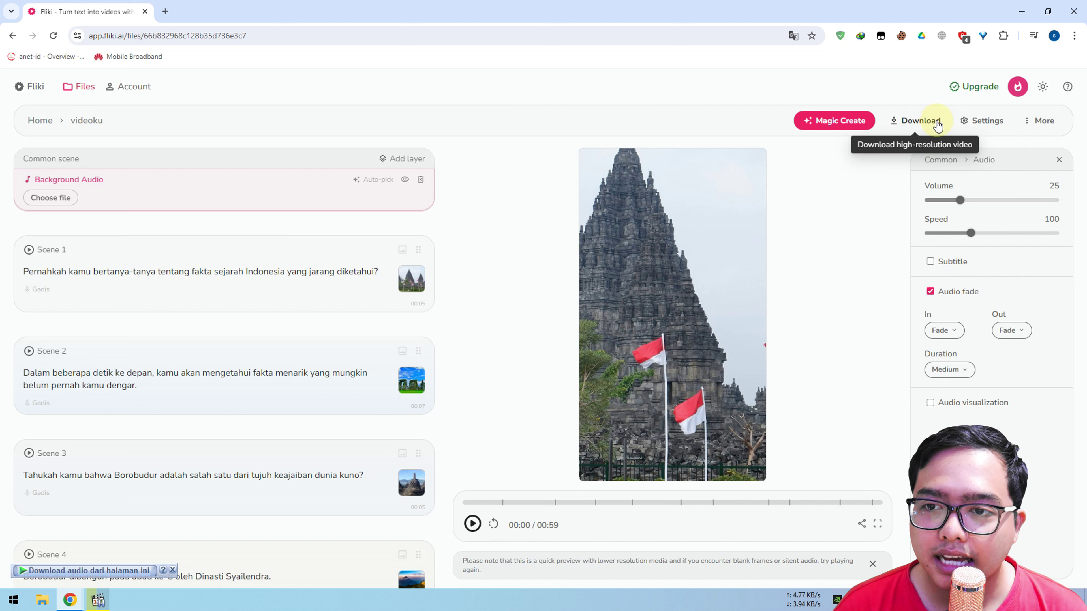
Export the video at 720p in mp4 format and download the finished MP4 file
click(914, 127)
click(526, 214)
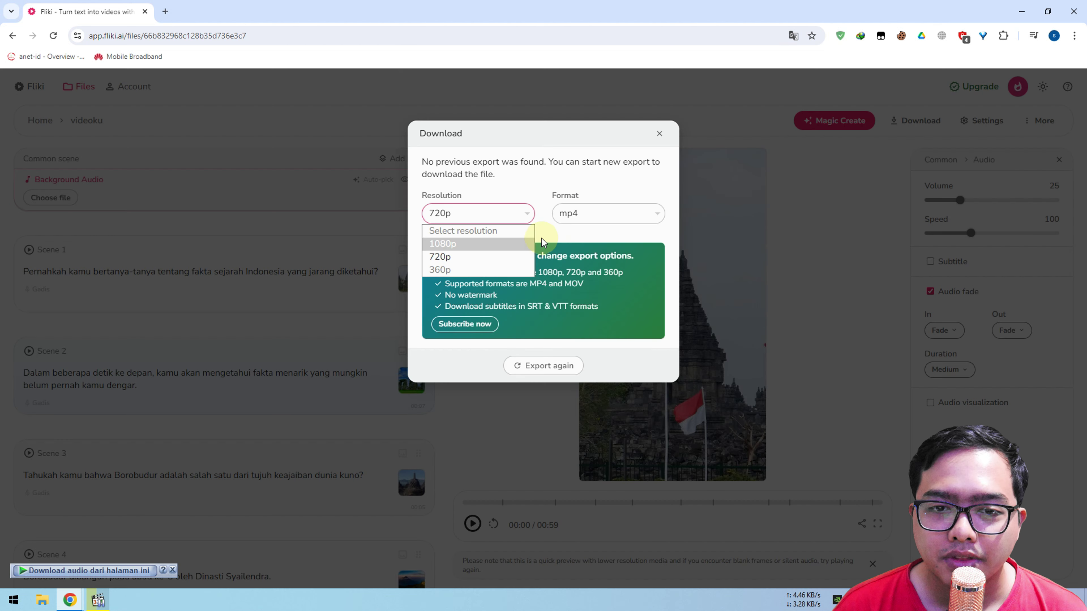
click(502, 257)
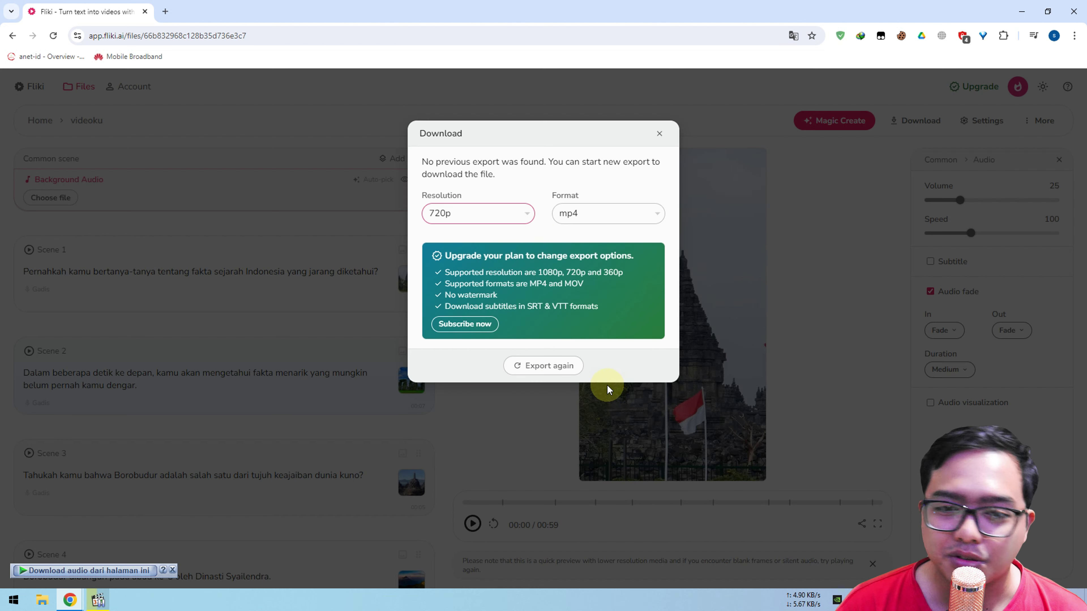
click(606, 211)
click(592, 190)
click(551, 366)
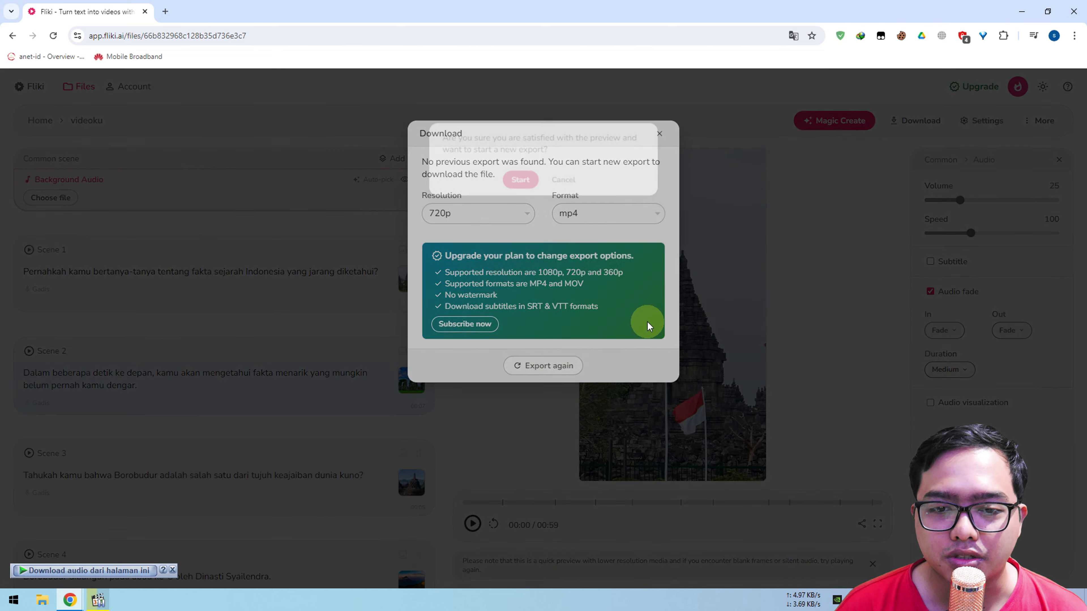
click(532, 179)
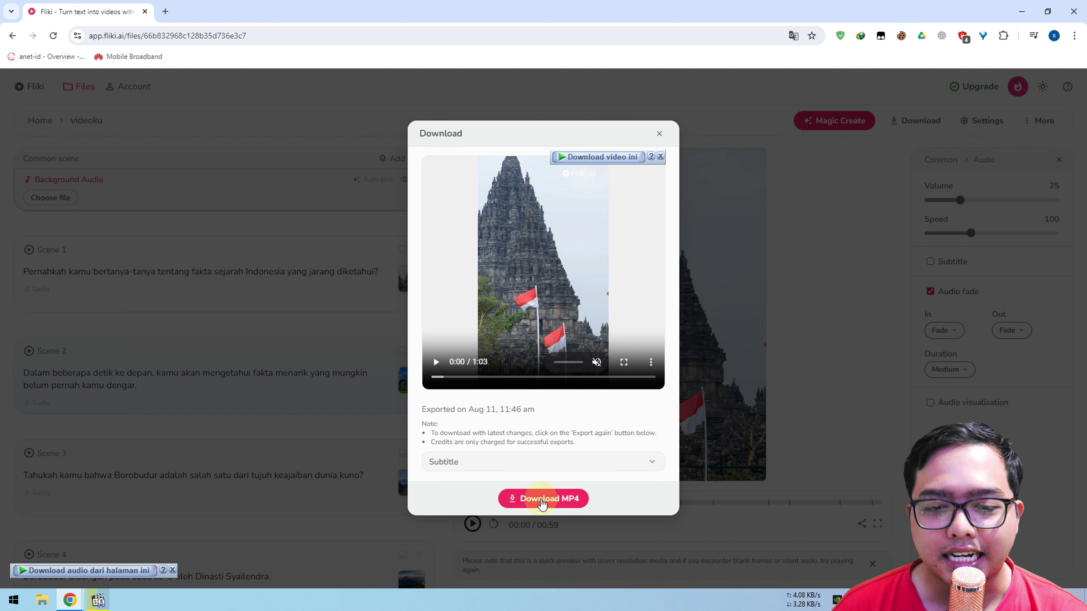
click(555, 503)
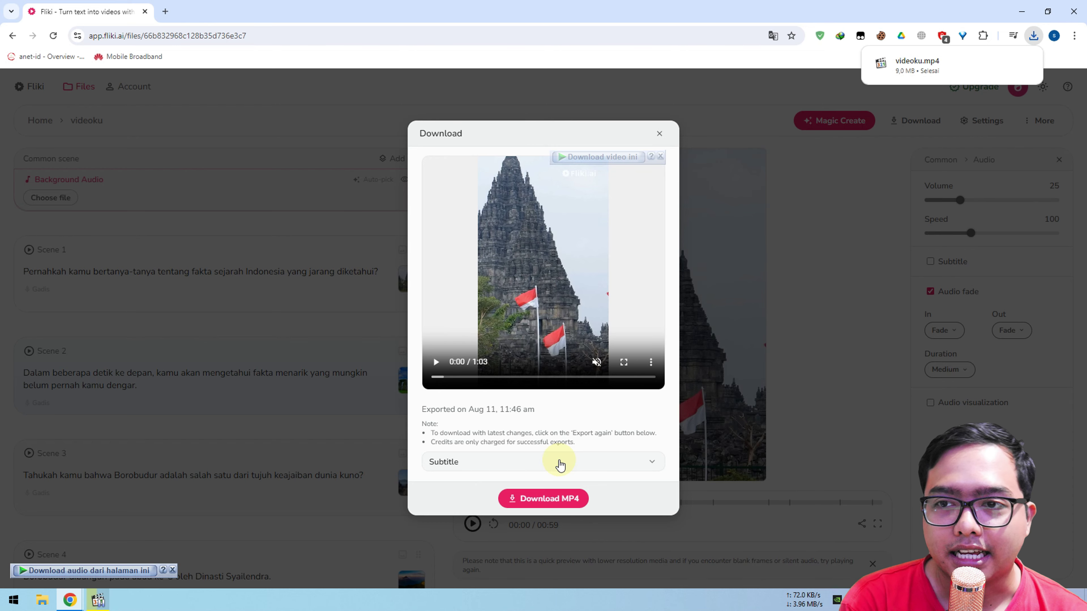
Open the downloaded videoku.mp4 in the media player, skip through it to check several scenes, and close the player
click(956, 62)
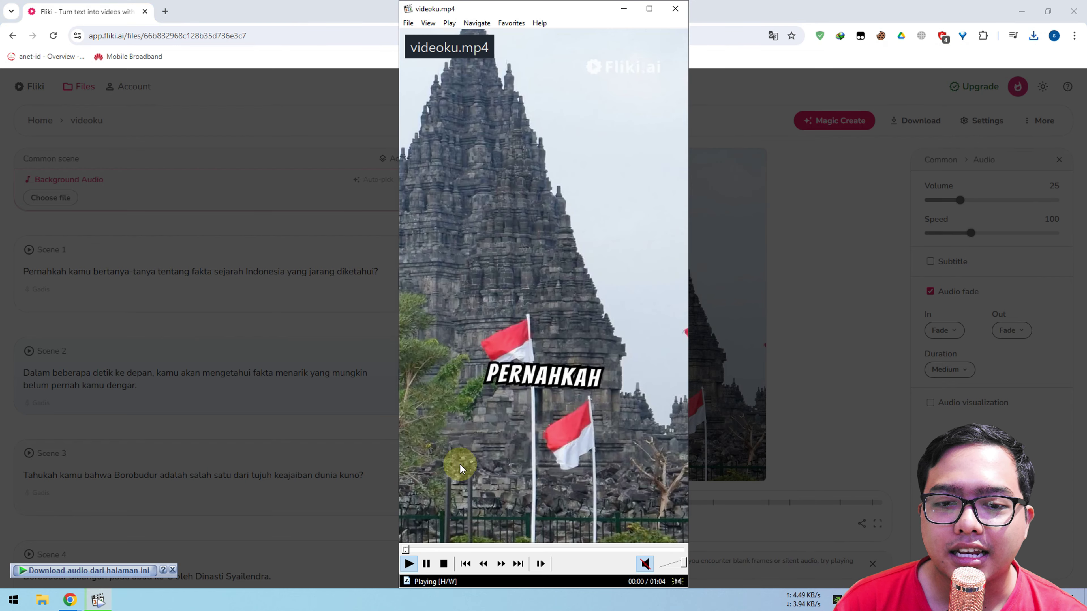
click(490, 550)
click(538, 550)
click(592, 549)
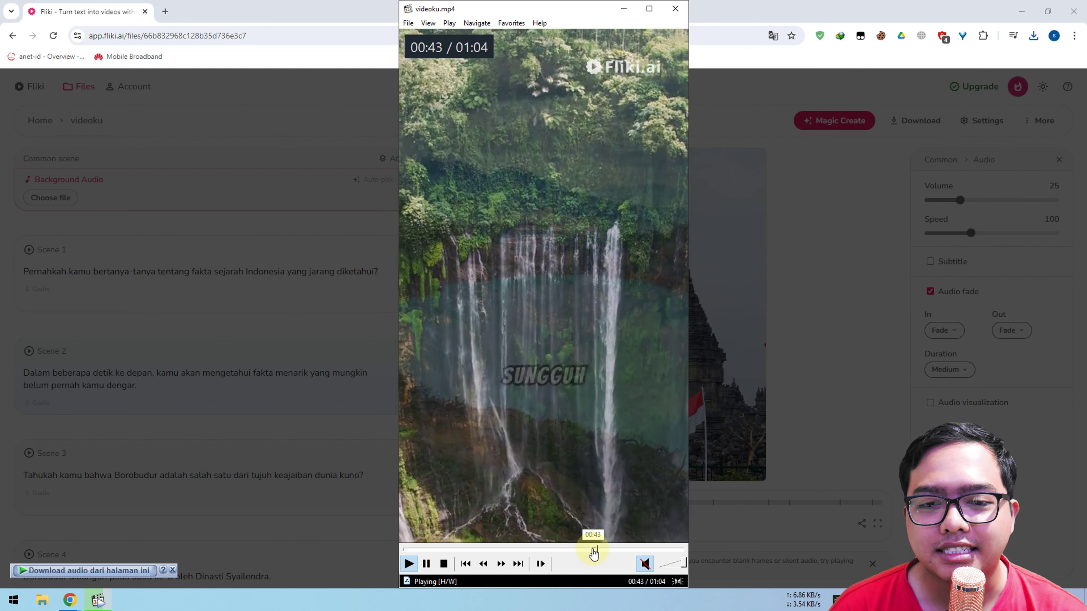
click(675, 8)
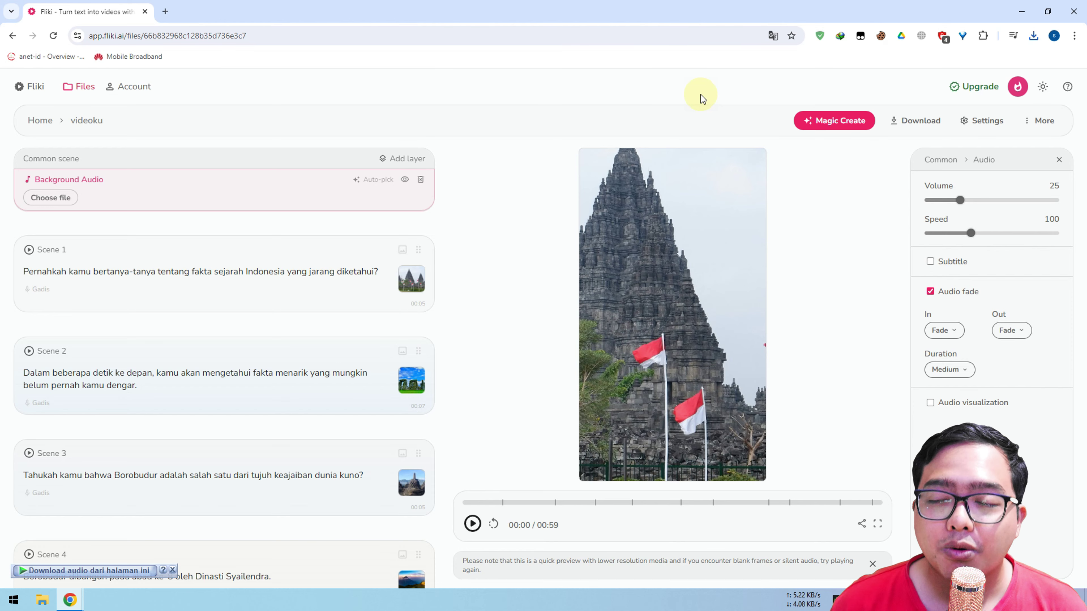